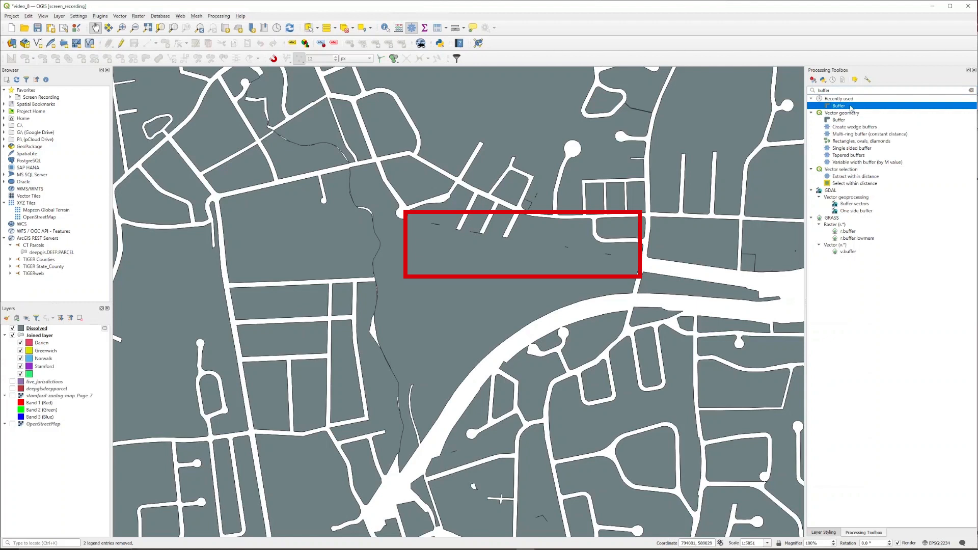
Step: Run Buffer on the Dissolved layer with a distance of 0.5 metres and flat end caps
double_click(850, 108)
double_click(705, 279)
text(.5)
click(822, 281)
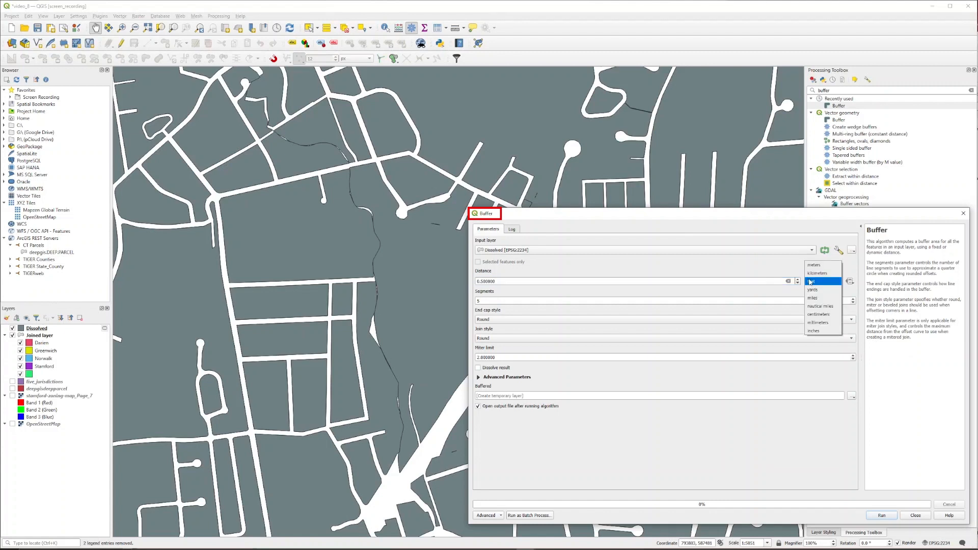
click(812, 269)
click(768, 320)
click(767, 328)
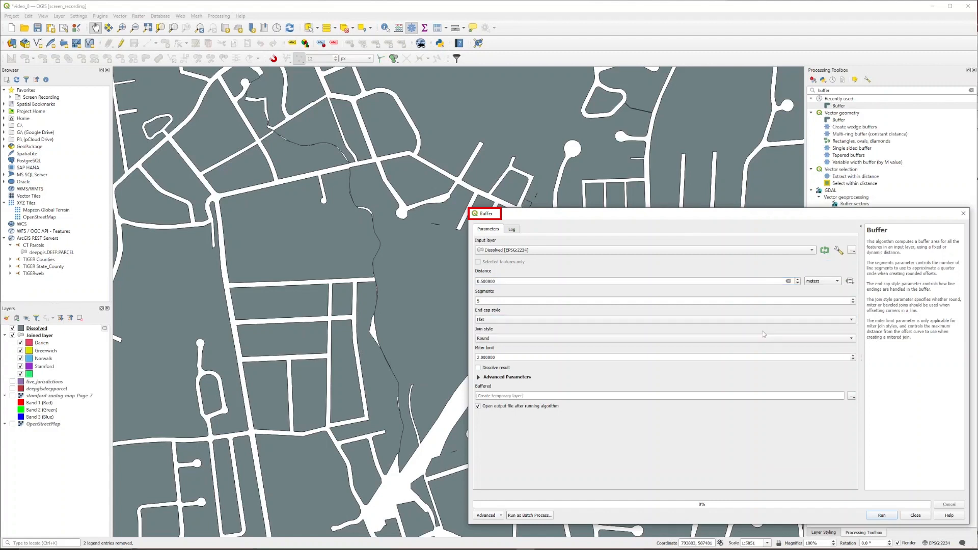
click(759, 339)
click(762, 347)
click(875, 517)
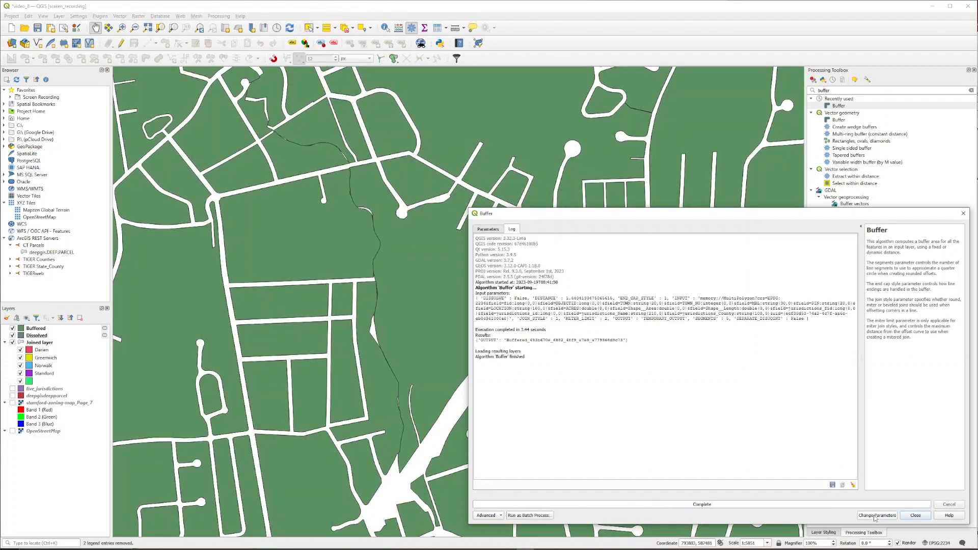
click(911, 516)
Step: Run Buffer again on the Buffered layer with a distance of -0.5 metres in metres
double_click(886, 105)
click(764, 250)
click(758, 233)
click(721, 281)
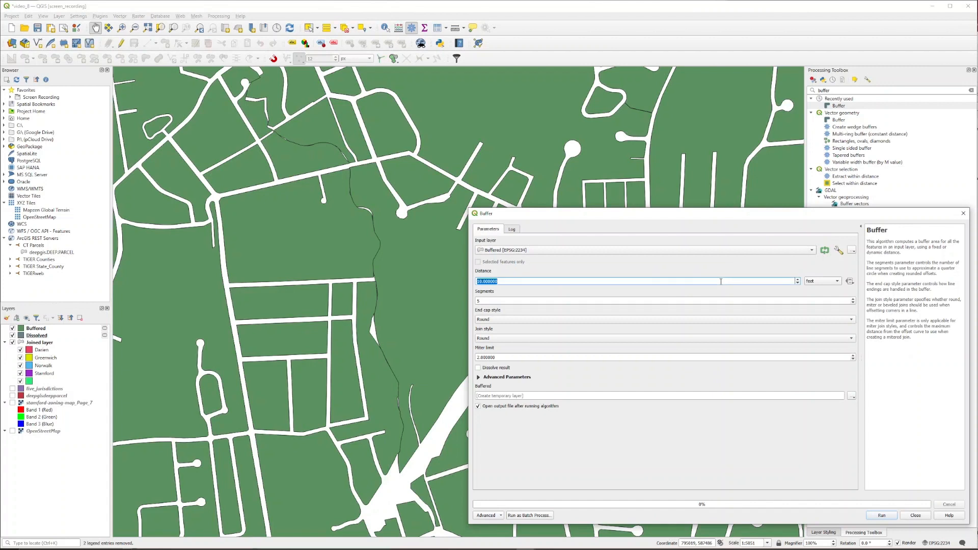
text(-.5)
click(814, 282)
click(815, 264)
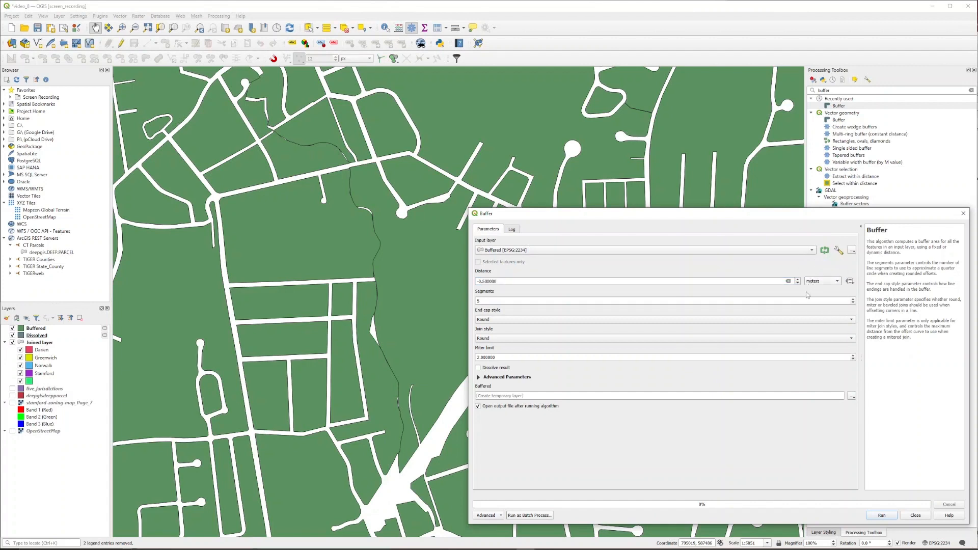
click(799, 319)
click(798, 329)
click(796, 340)
click(790, 350)
click(872, 516)
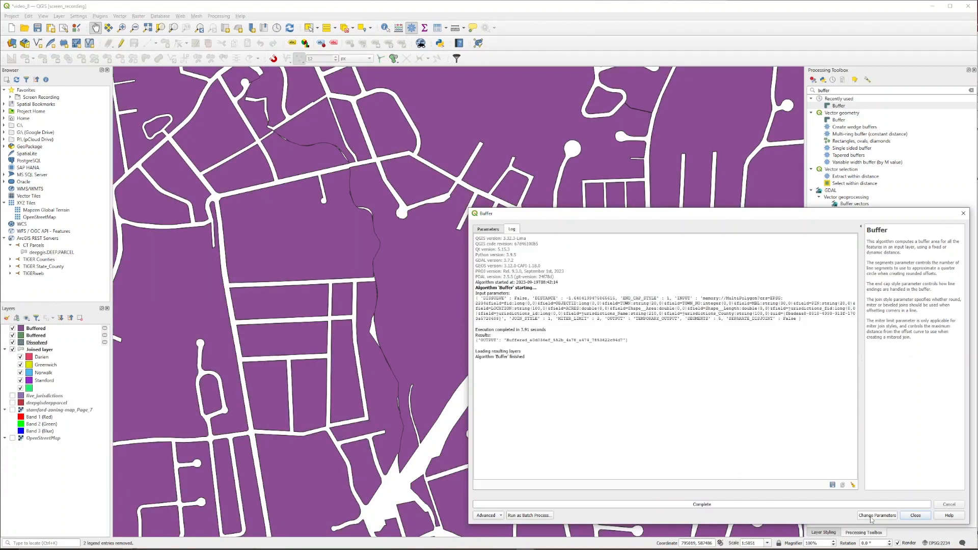
click(910, 516)
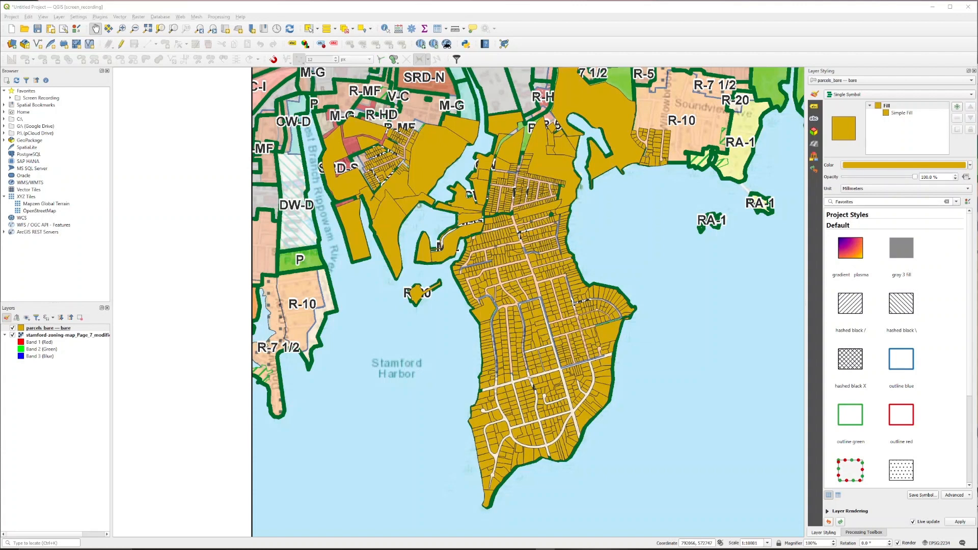
Step: Set the parcels_bare layer's fill opacity to 50%
triple_click(949, 176)
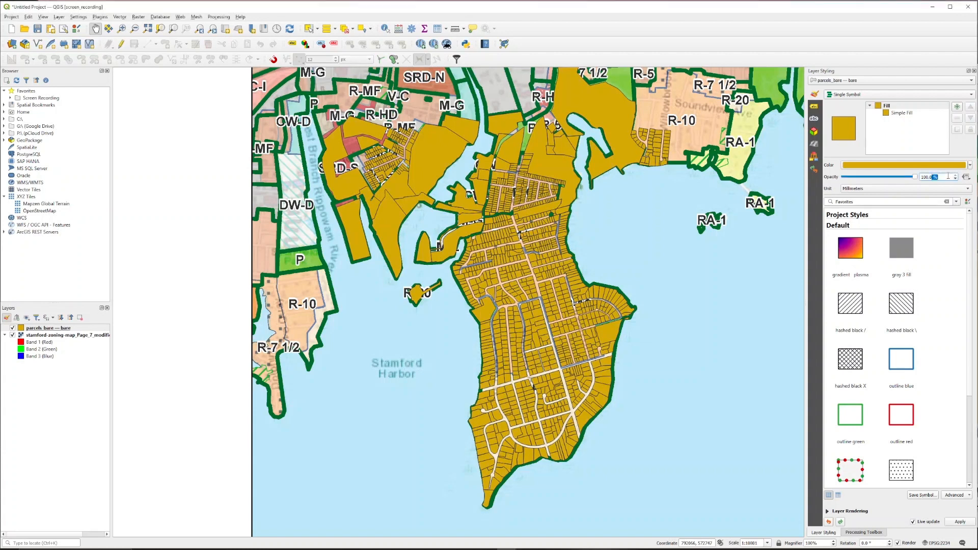
text(50)
key(Return)
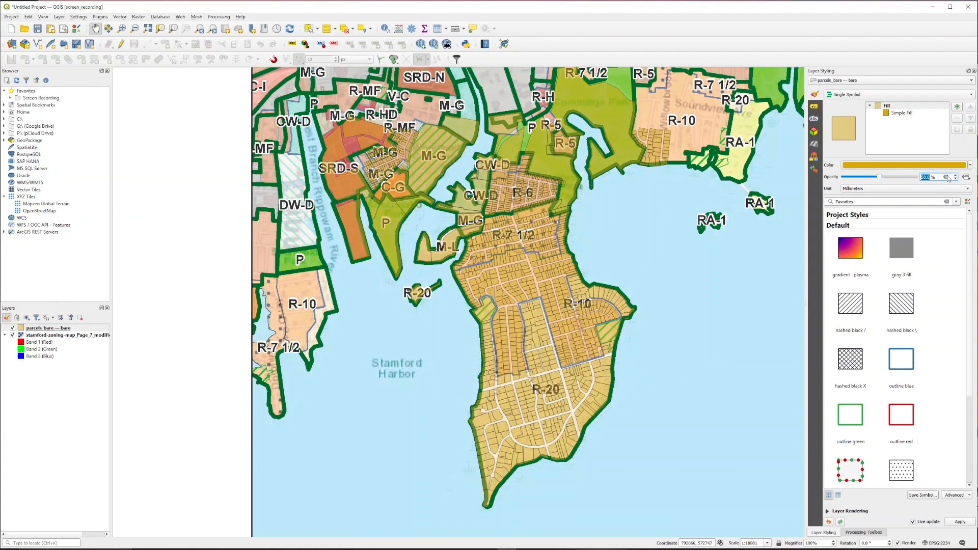
Step: Open the attribute table of the parcels_bare layer
right_click(82, 329)
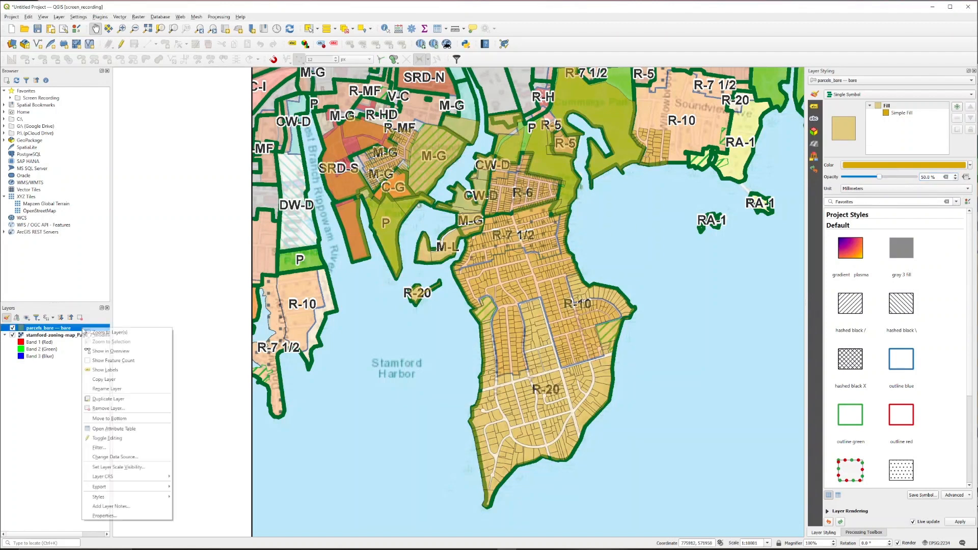
click(114, 429)
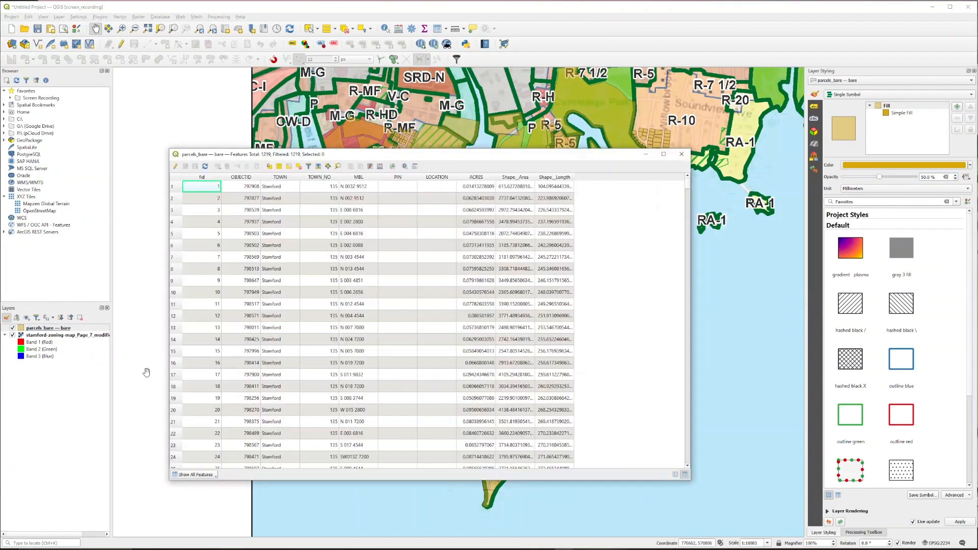
Step: Enable editing and add a text field named Abbreviated District Name with length 100
click(175, 167)
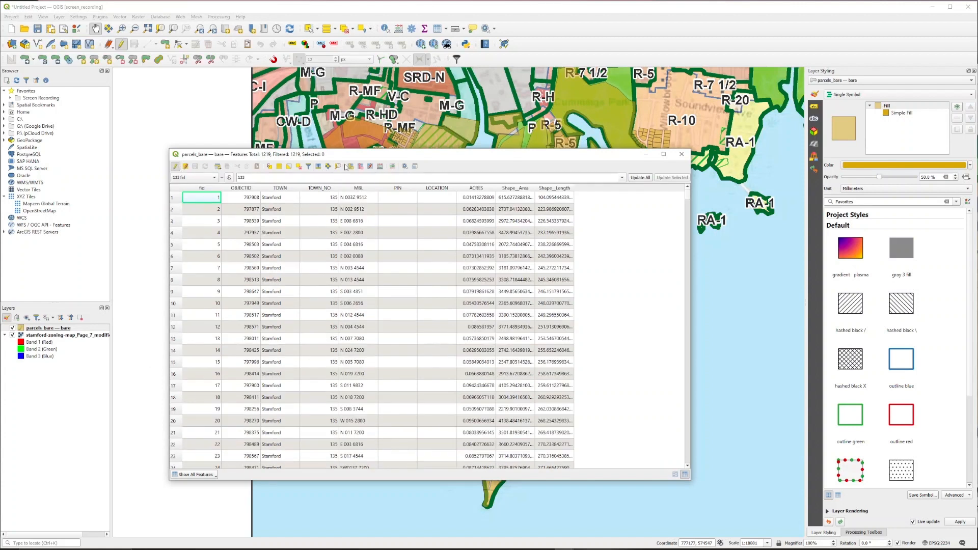
click(351, 167)
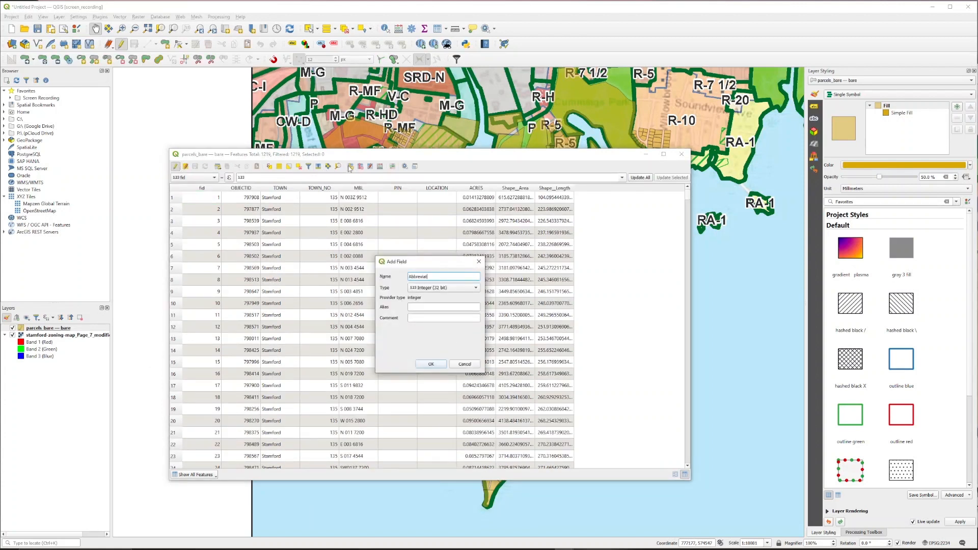
click(419, 287)
click(429, 313)
key(Tab)
text(100)
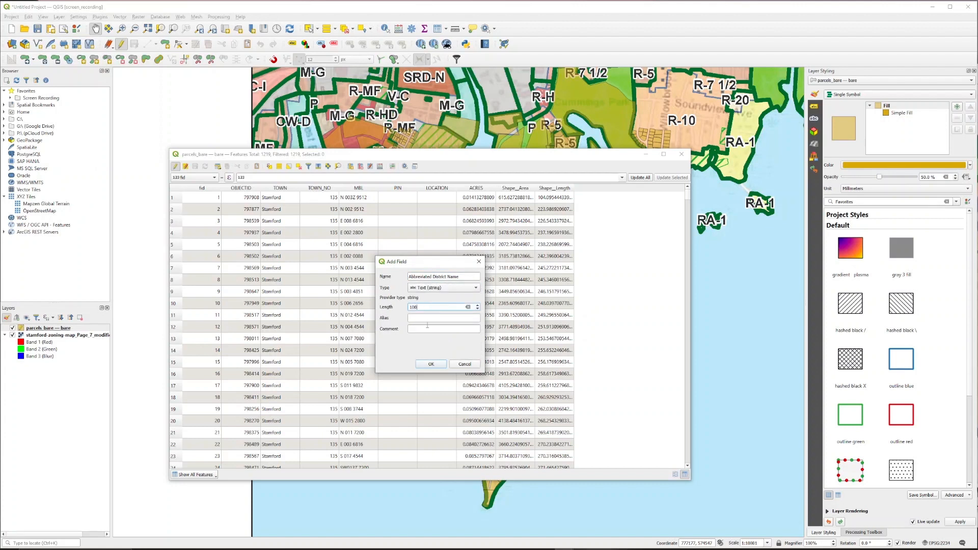
click(431, 363)
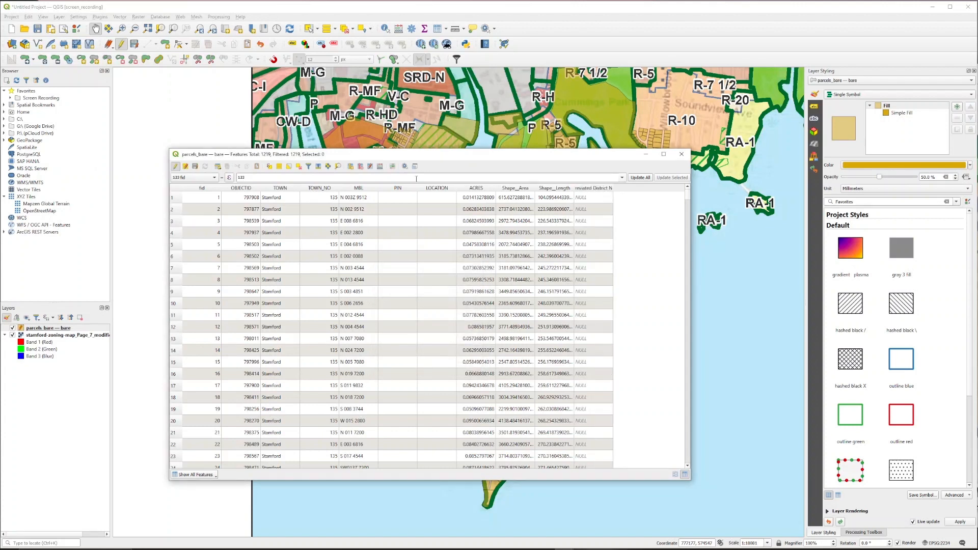
Step: Select the parcels inside the R-6 zone by drawing a selection polygon around them
drag(422, 156, 774, 270)
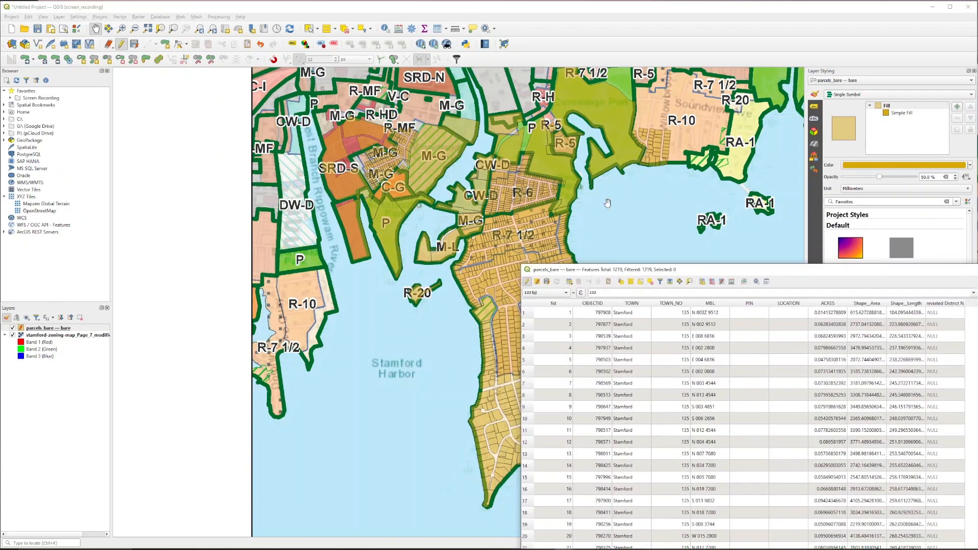
scroll(518, 158, up, 1)
drag(544, 177, 490, 167)
scroll(490, 168, up, 1)
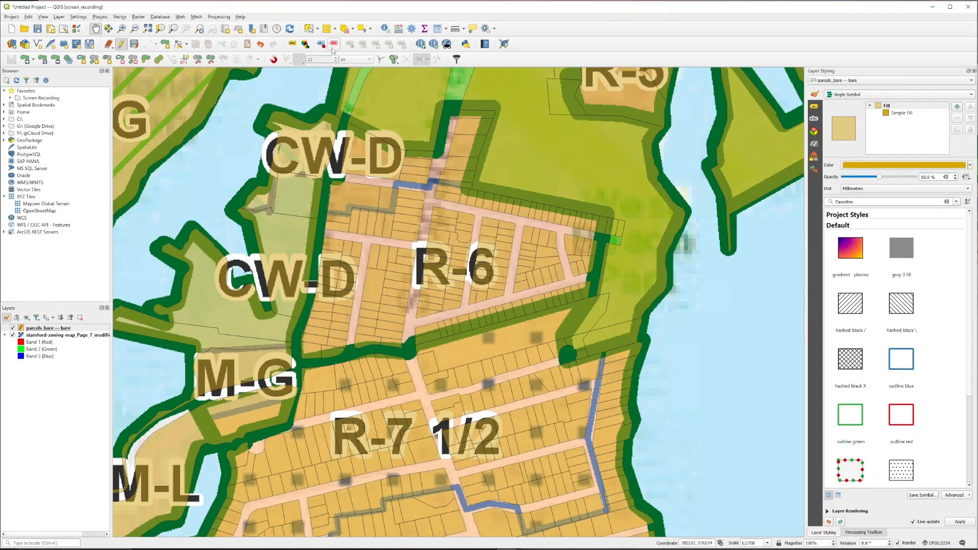
click(317, 29)
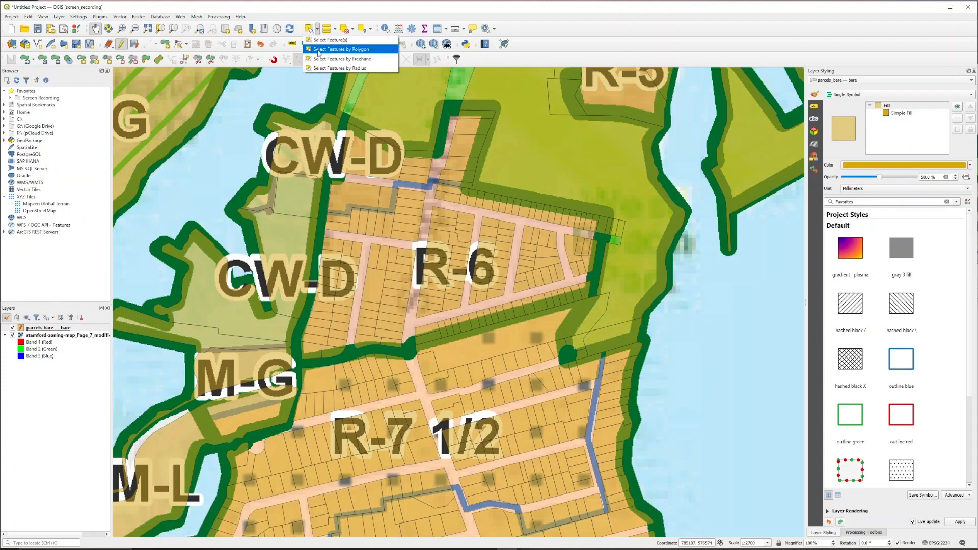
click(319, 50)
click(451, 116)
click(438, 156)
click(404, 153)
click(345, 127)
click(323, 238)
click(311, 299)
click(295, 361)
click(372, 349)
click(409, 352)
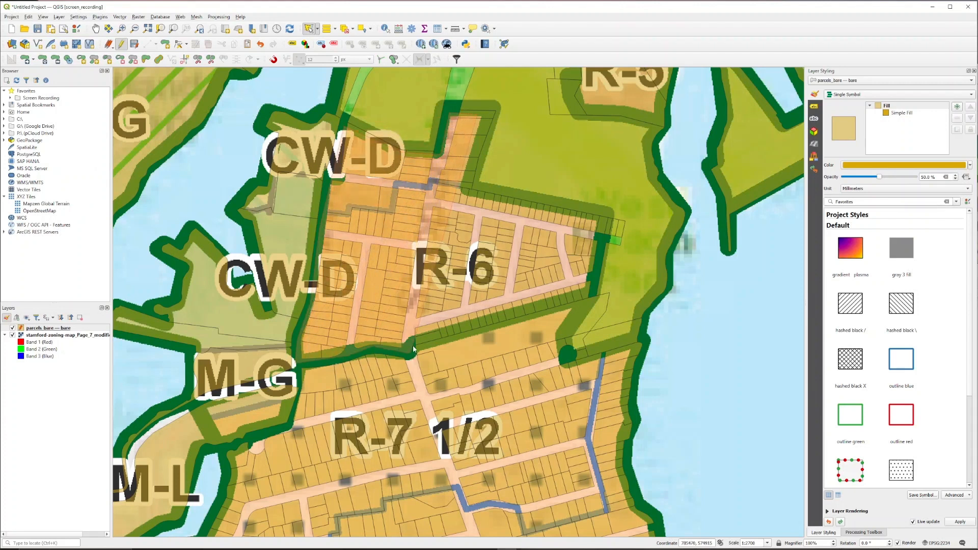
click(412, 338)
click(595, 294)
click(602, 241)
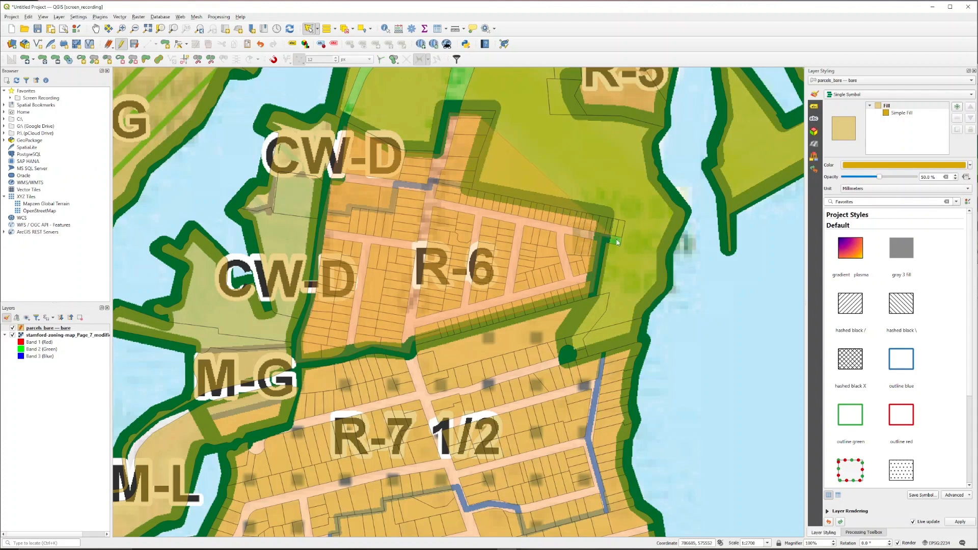
click(621, 230)
right_click(465, 195)
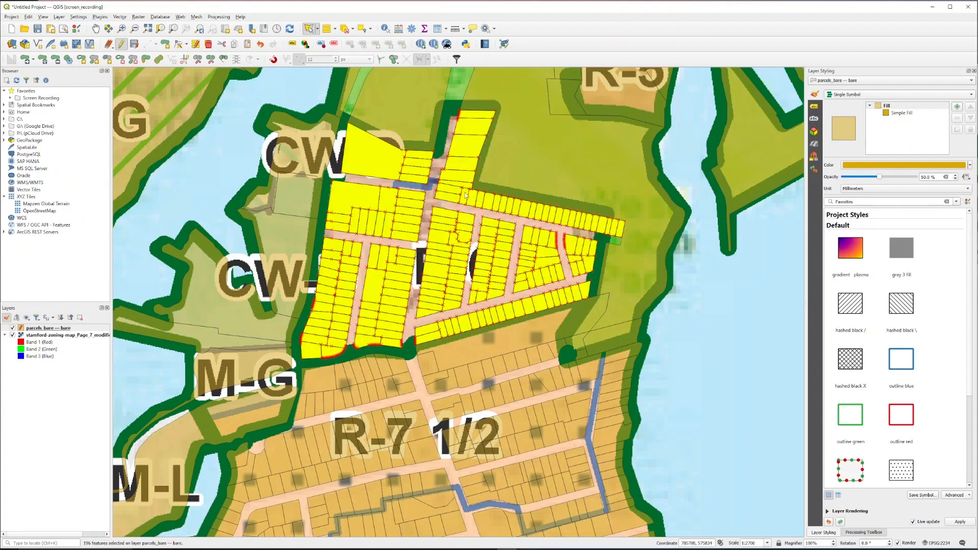
Step: Set Abbreviated District Name to 'R-6' for the selected parcels and stop editing to save the changes
key(F6)
drag(878, 269, 760, 188)
click(439, 211)
click(438, 292)
drag(477, 187, 618, 197)
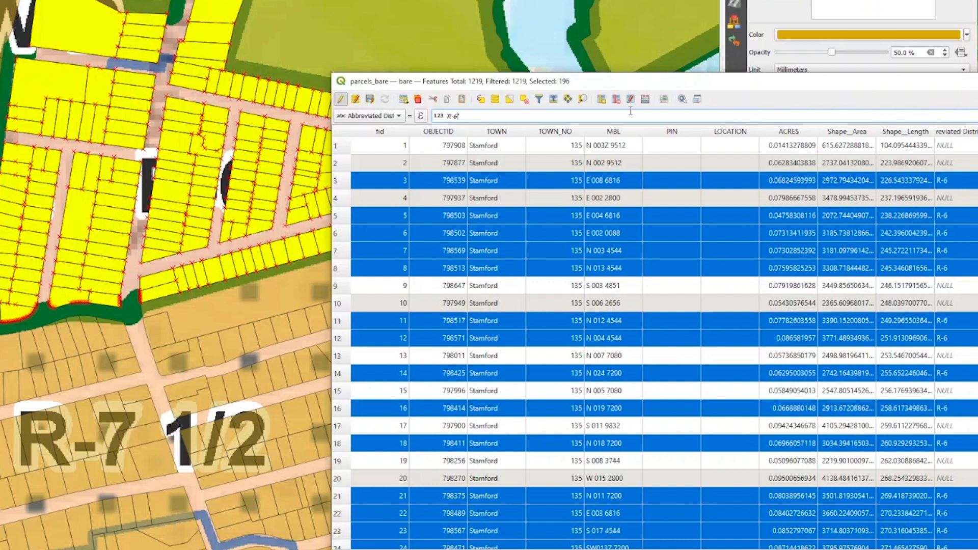
click(342, 100)
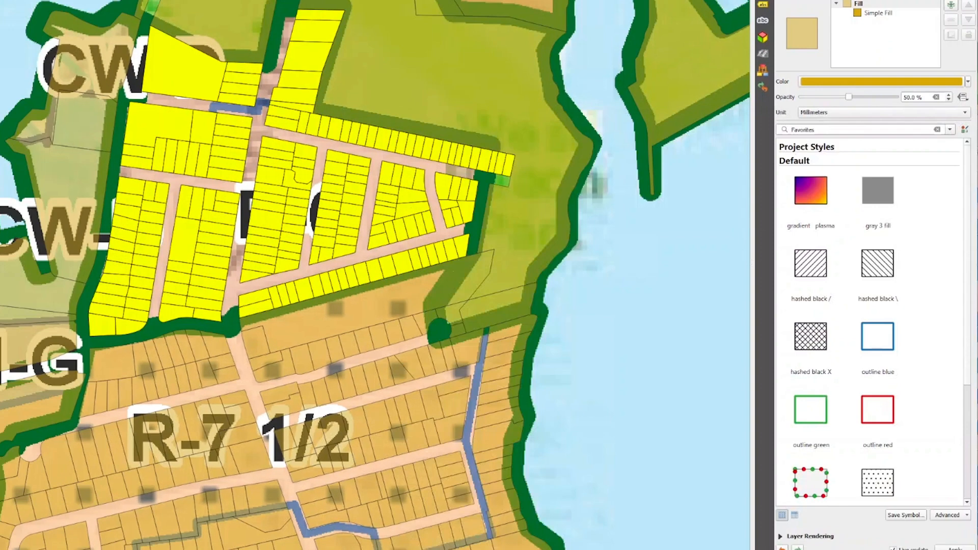
click(345, 29)
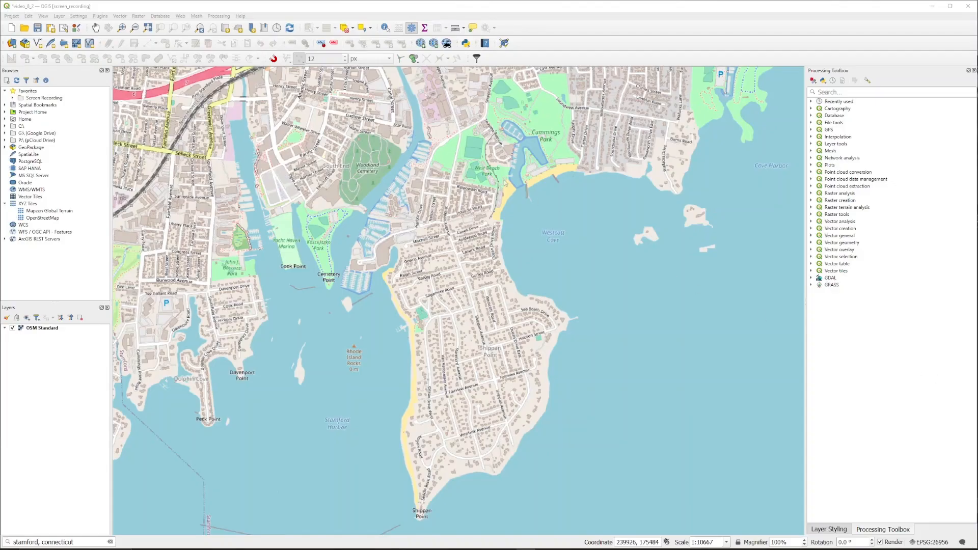
Step: Open the Georeferencer and load the stamford-zoning-map_Page_7.tif raster
click(58, 16)
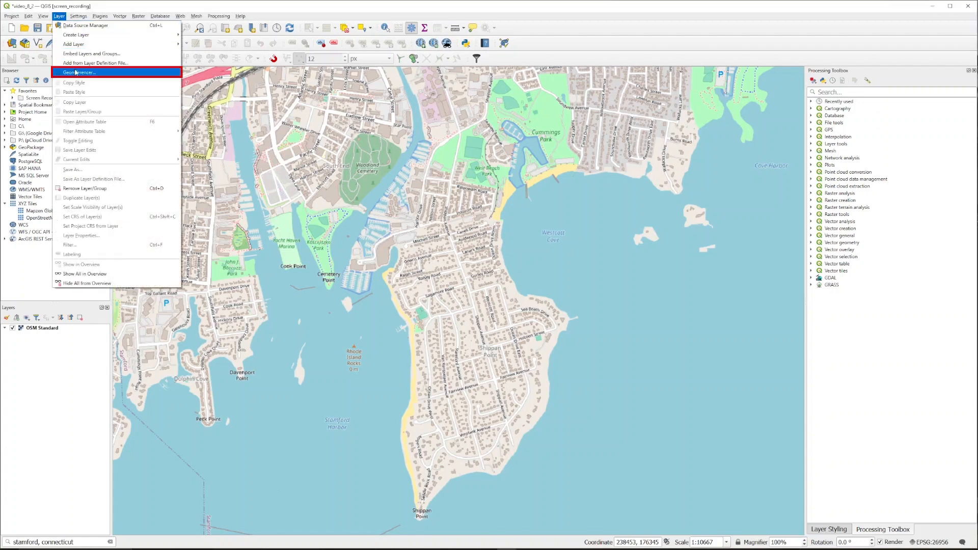
click(75, 73)
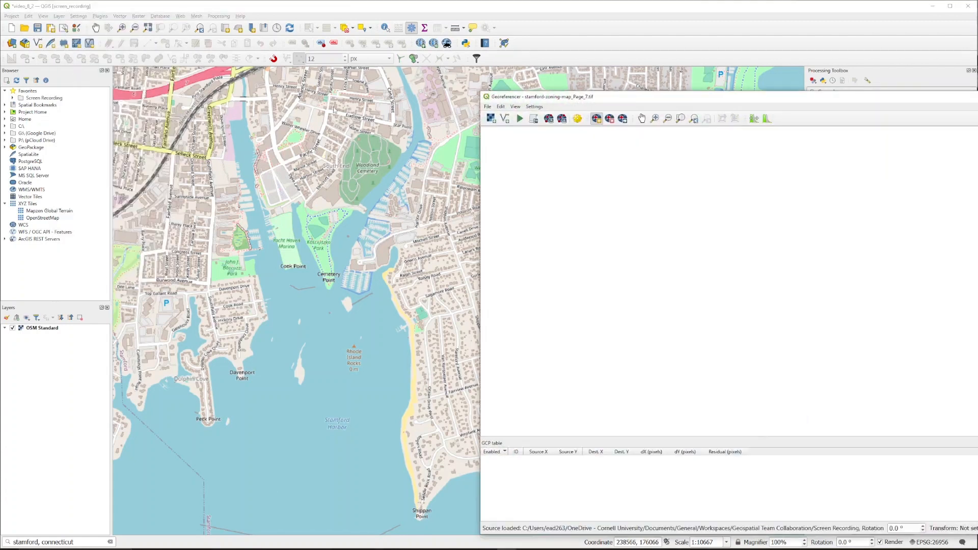
click(490, 119)
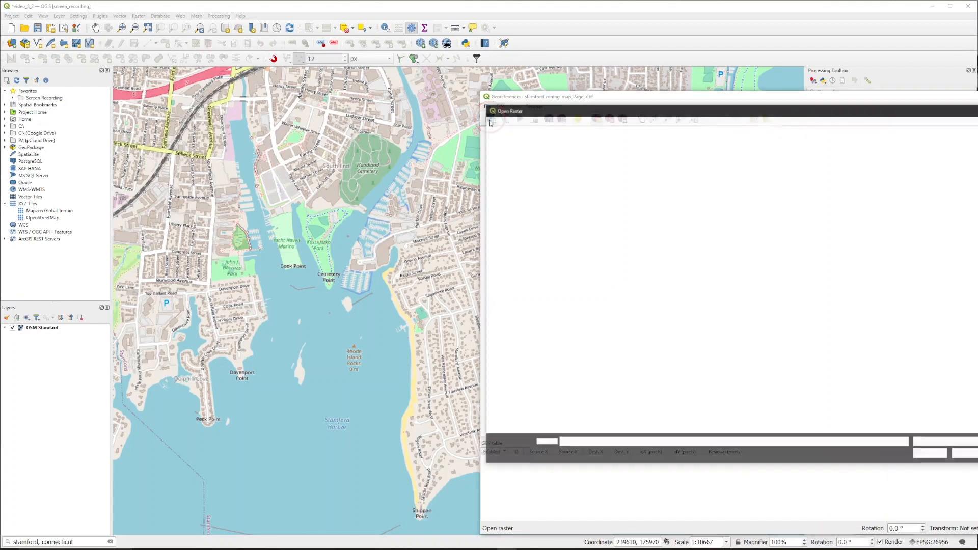
double_click(616, 168)
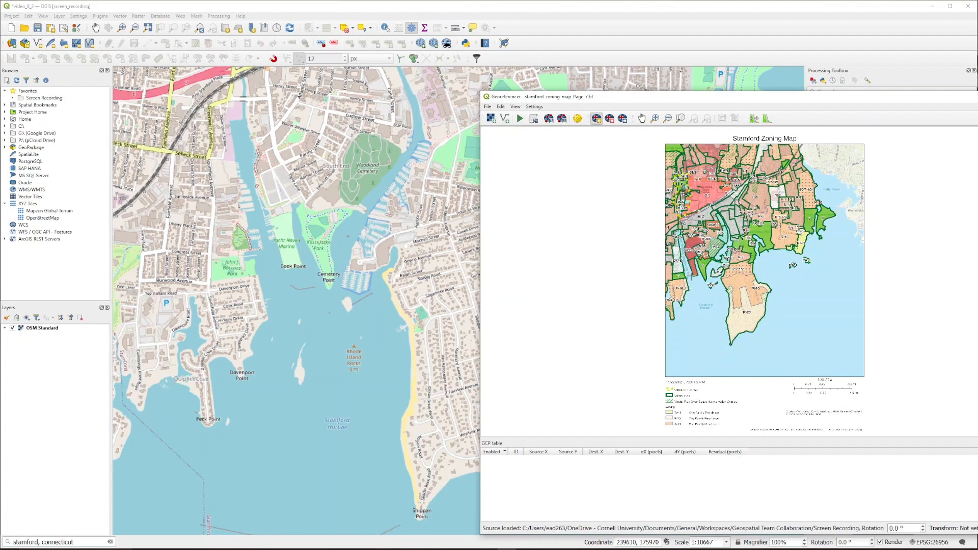
Step: Add a ground control point at the southern tip of Shippan Point, picking its coordinates from the map canvas
scroll(725, 339, up, 3)
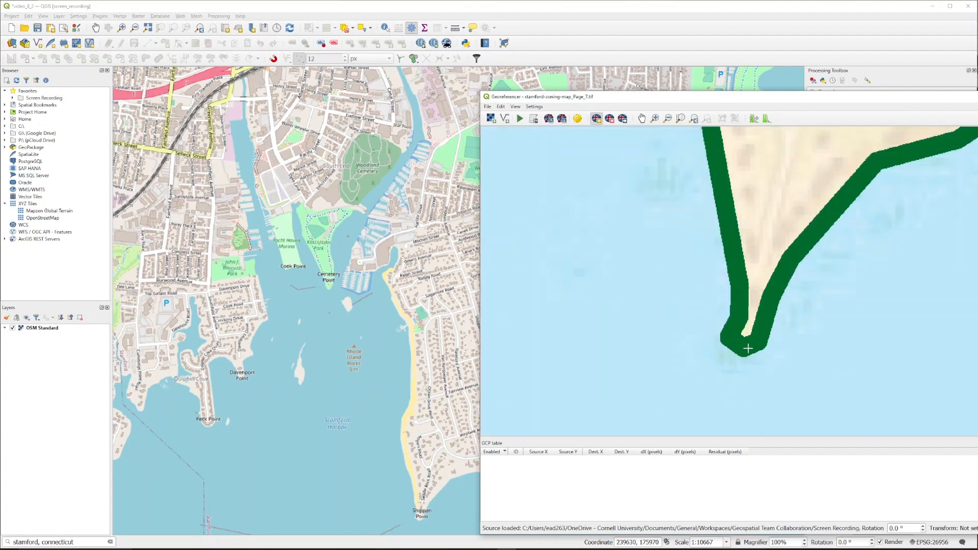
click(745, 347)
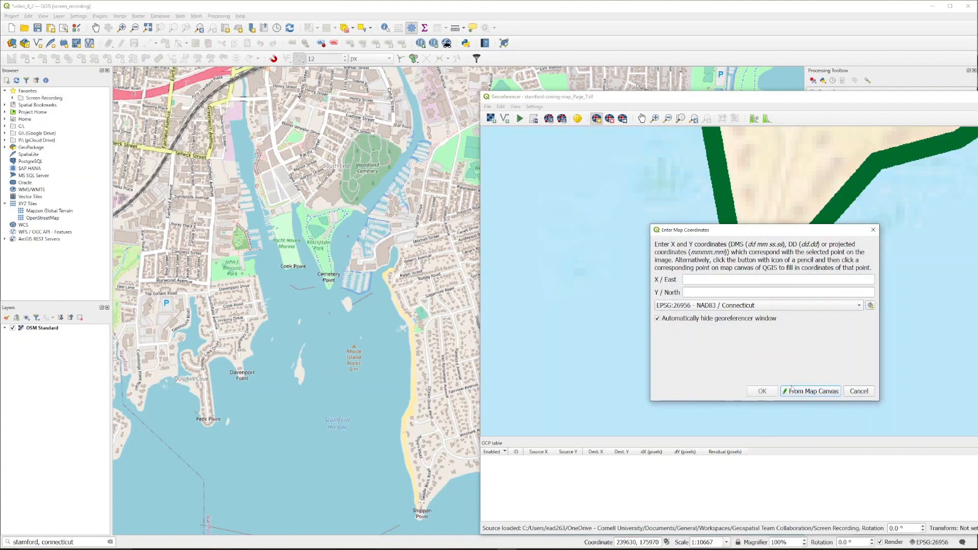
click(797, 391)
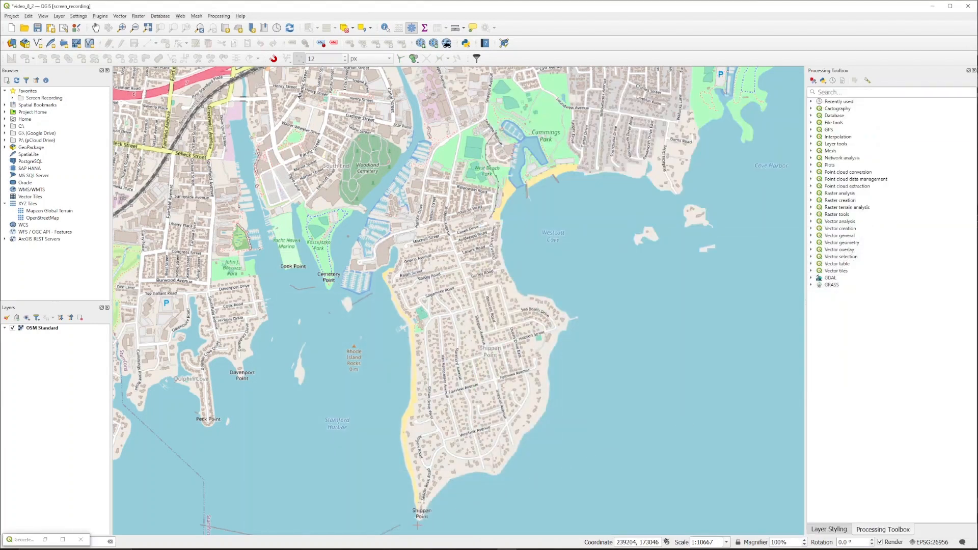
scroll(422, 508, up, 4)
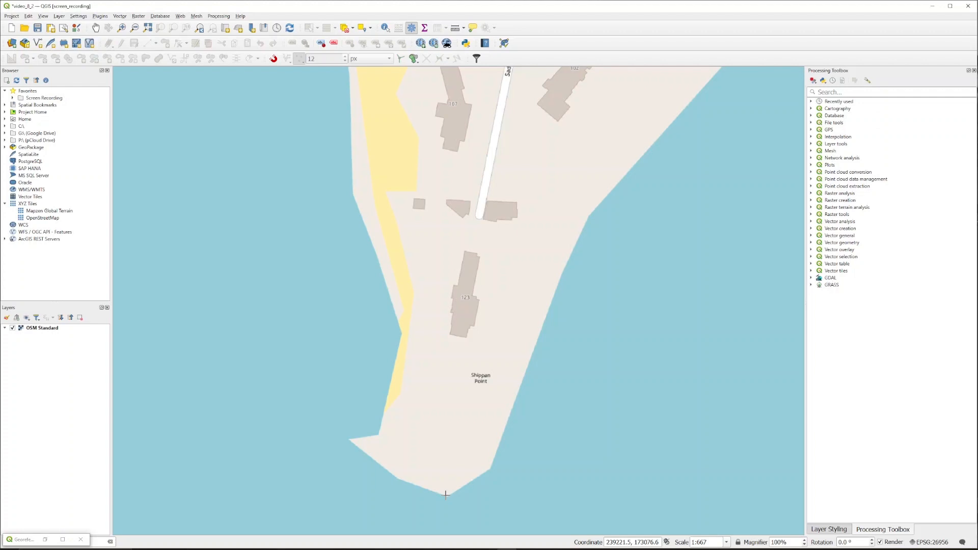
click(446, 494)
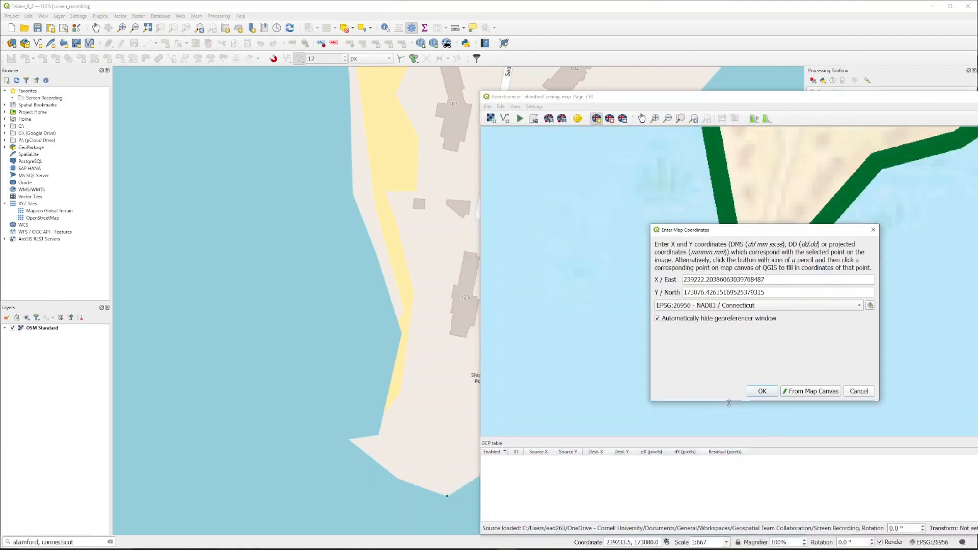
click(762, 391)
Step: Add a second ground control point at the eastern point tip near Sea Beach Drive, picking its coordinates from the map canvas
scroll(762, 322, down, 6)
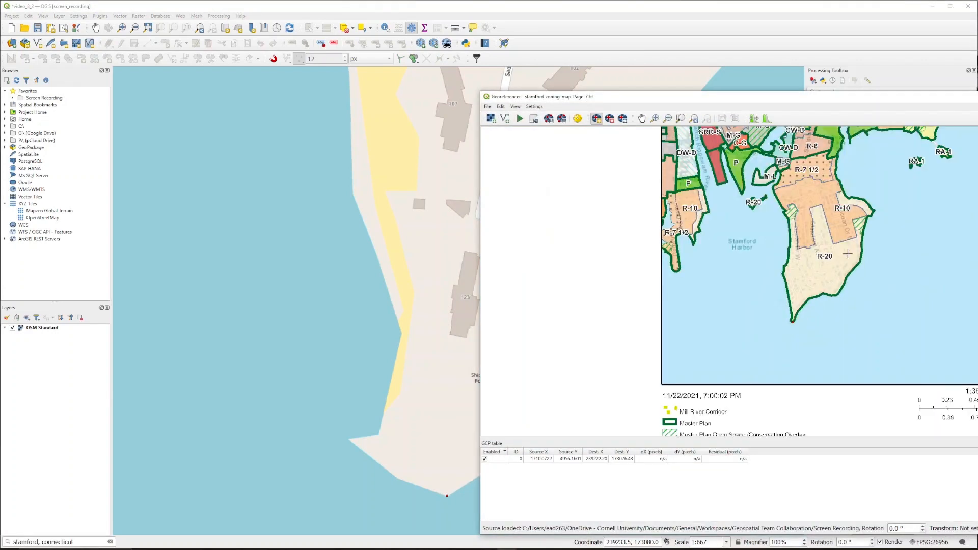
scroll(780, 293, up, 8)
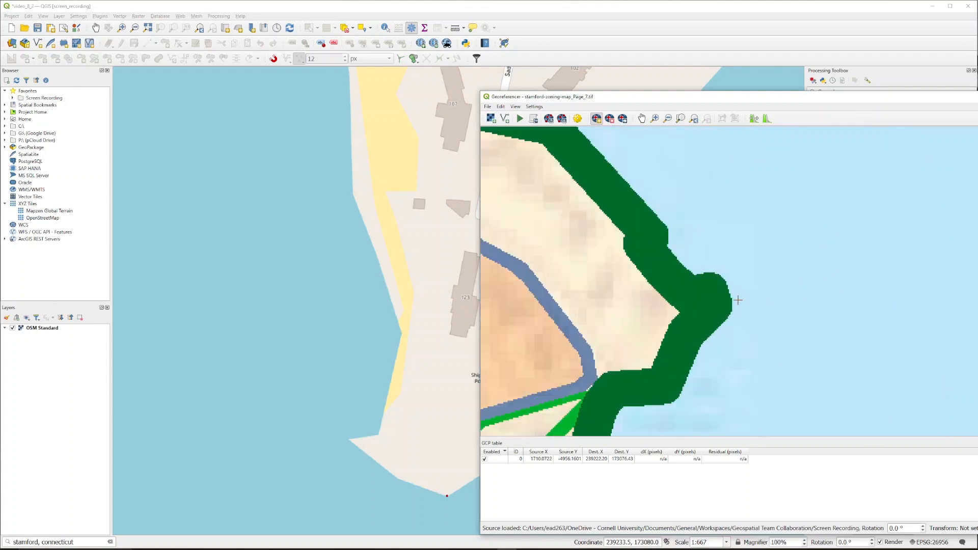
click(709, 301)
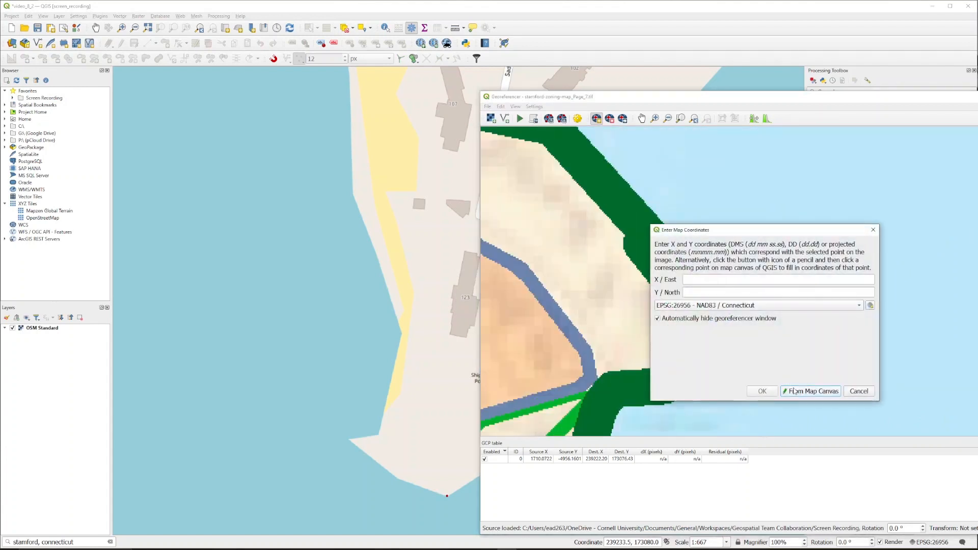
click(794, 390)
scroll(754, 247, down, 3)
drag(742, 251, 516, 445)
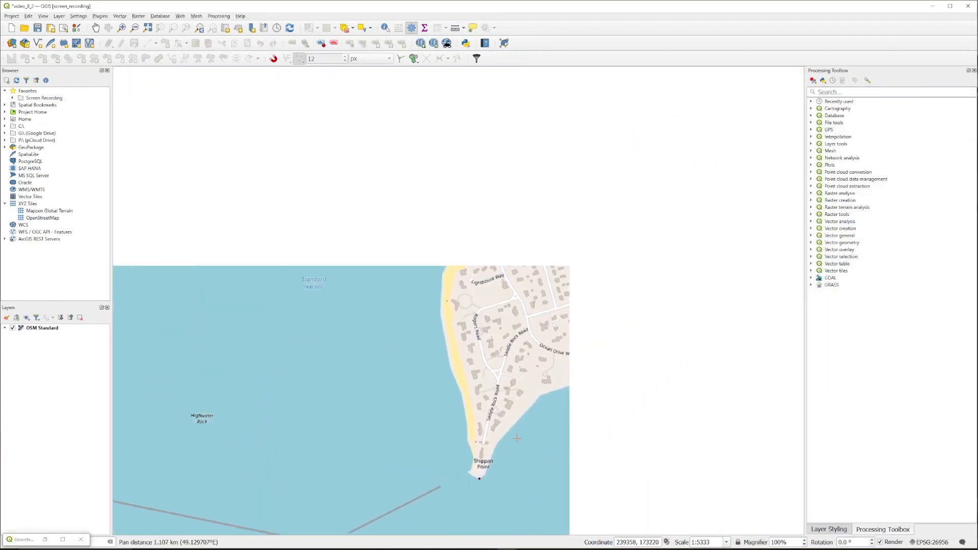
drag(684, 247, 589, 398)
scroll(669, 243, up, 2)
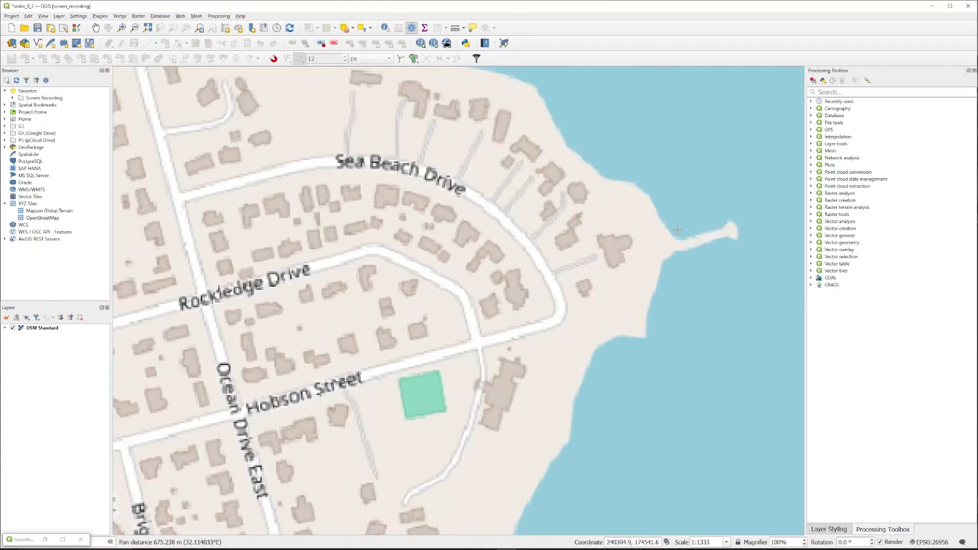
click(670, 245)
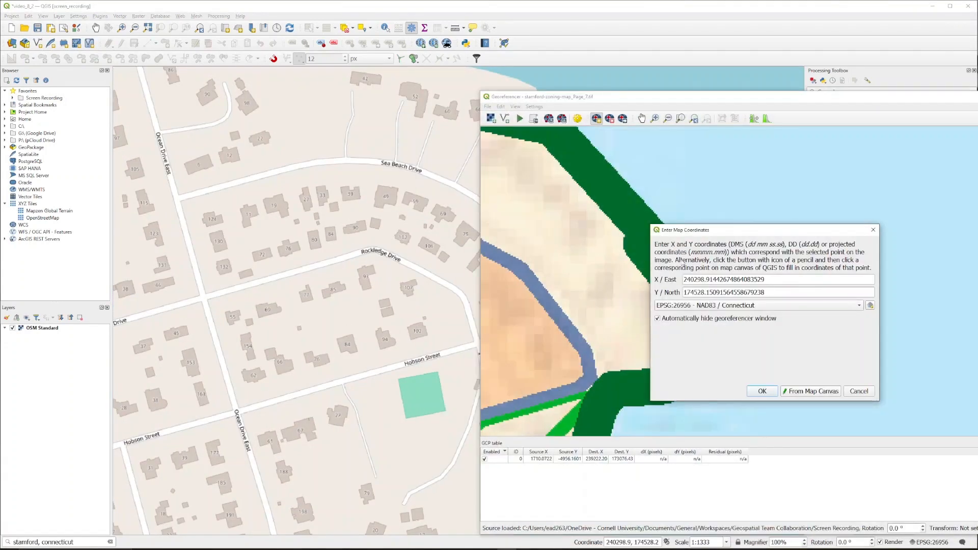
click(760, 390)
Step: Add a third ground control point at the bend of the R-6 boundary, matched to Shippan Avenue on the map canvas
scroll(680, 320, down, 3)
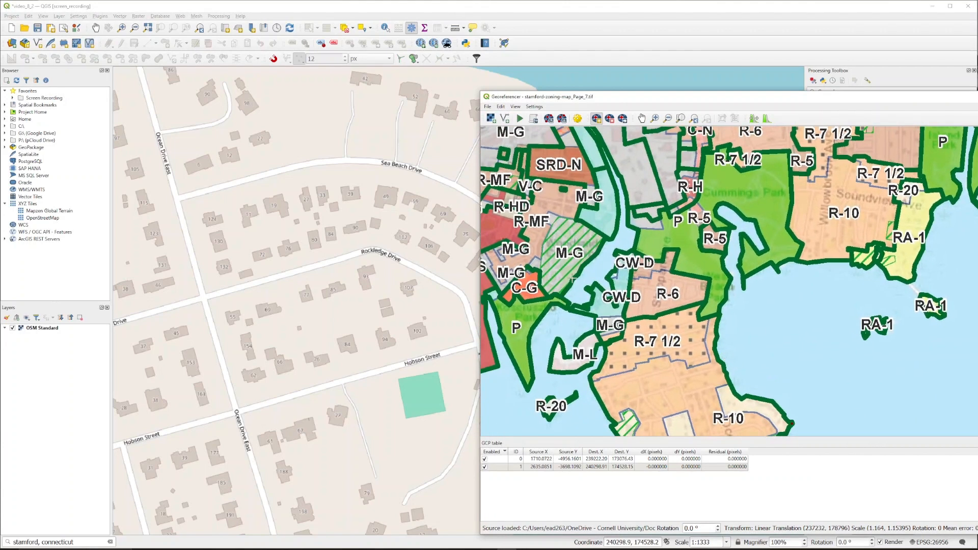
scroll(427, 247, down, 1)
scroll(427, 247, down, 1)
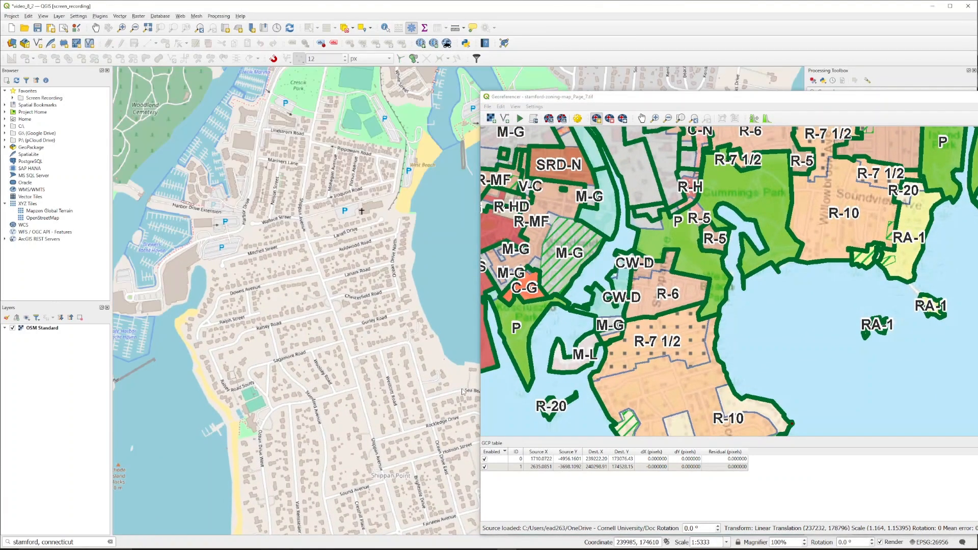
scroll(646, 343, up, 2)
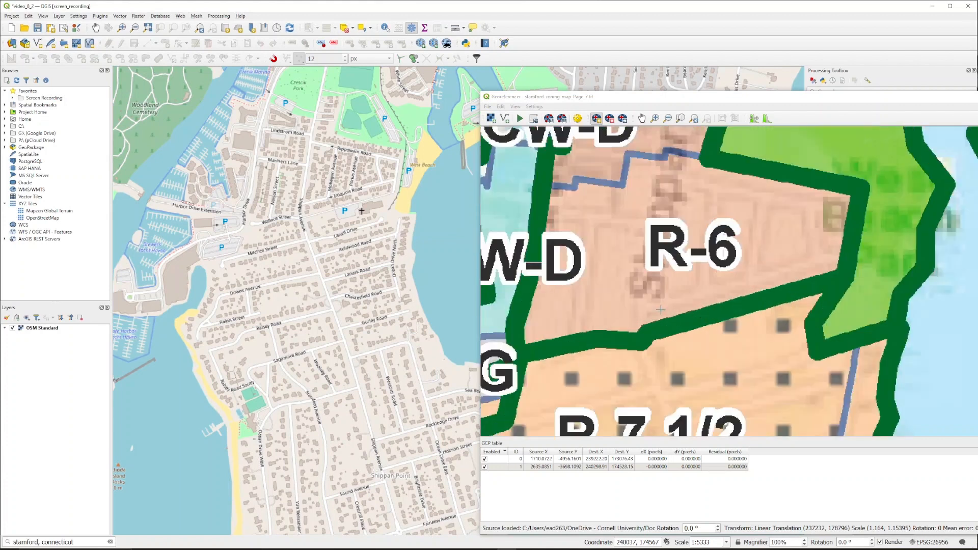
scroll(643, 342, up, 2)
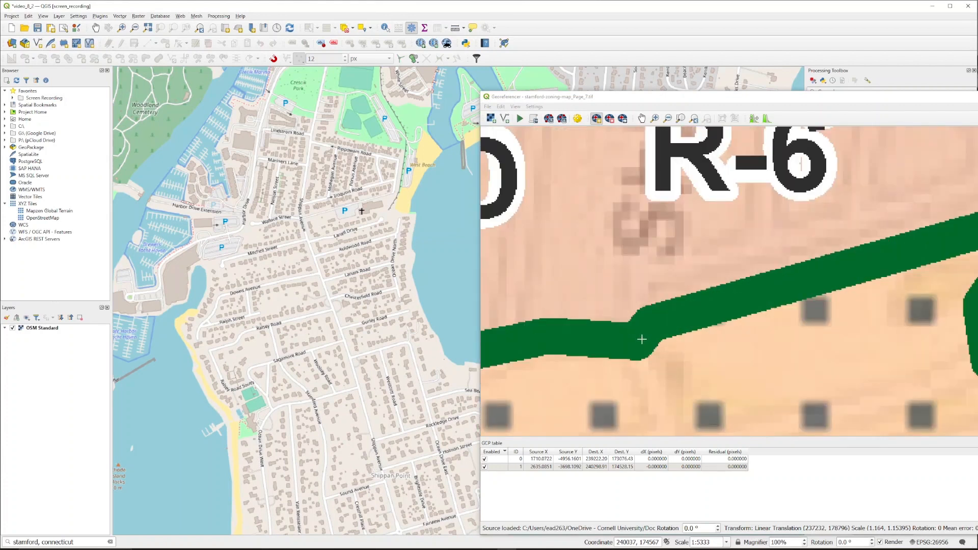
click(642, 335)
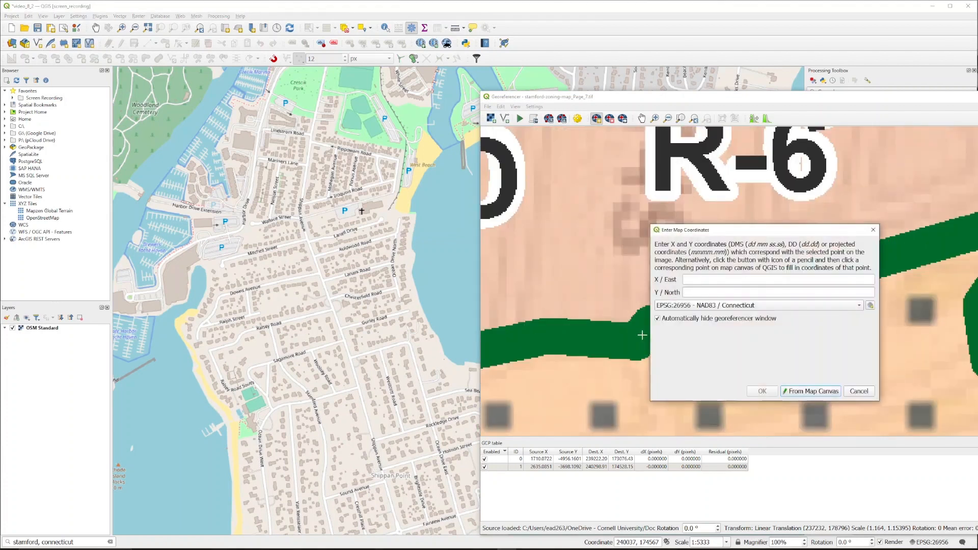
click(811, 392)
scroll(299, 212, up, 3)
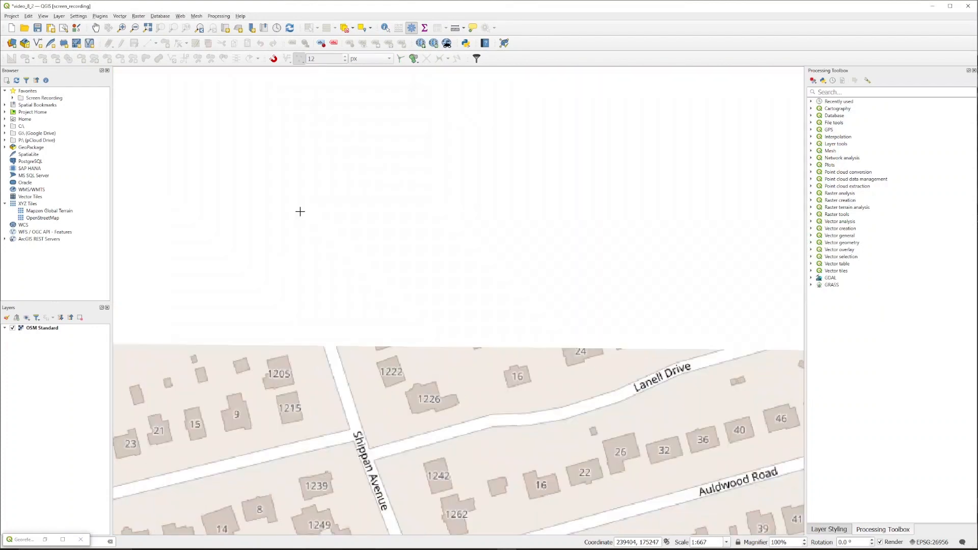
click(299, 211)
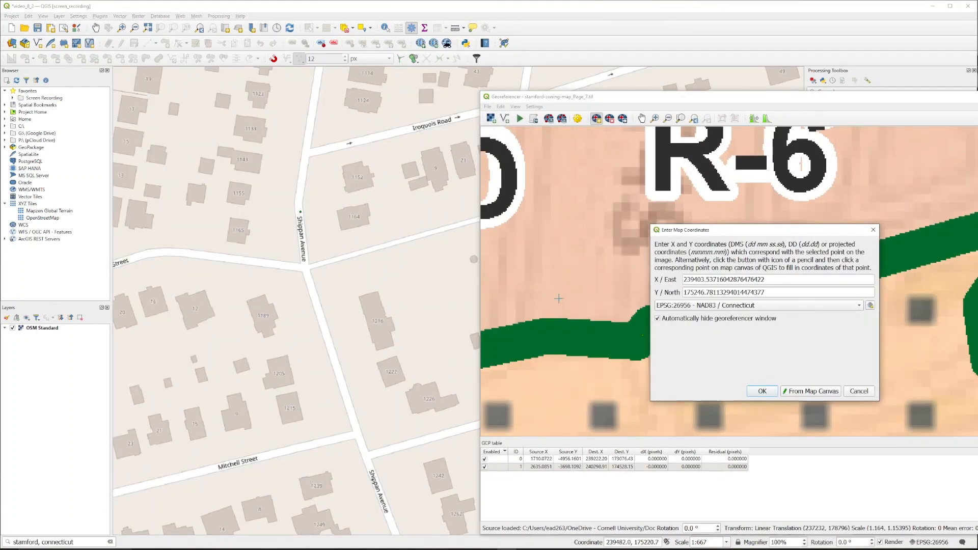
click(762, 391)
Step: Add a fourth ground control point at the southern tip of the R-20 island, matched to Jack Island's southern tip on the canvas
scroll(749, 375, down, 5)
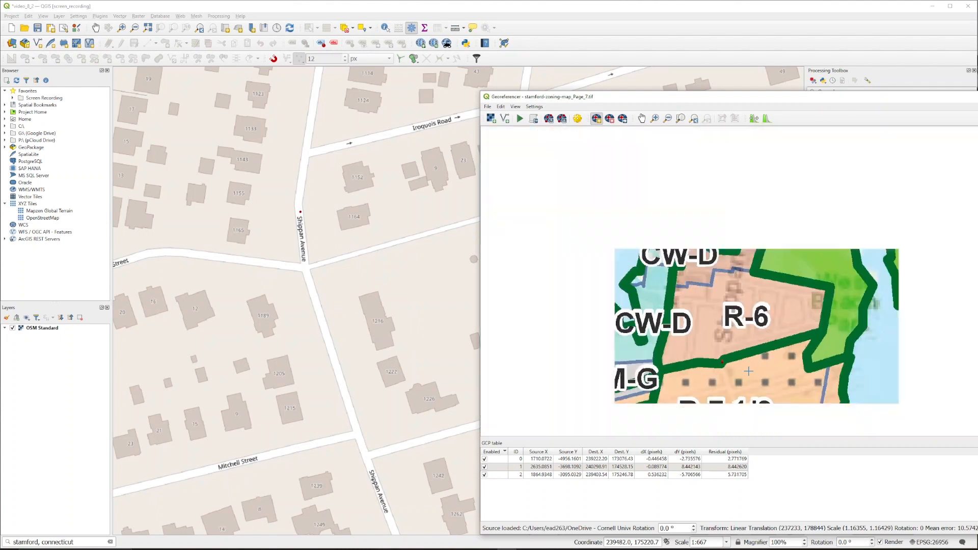
drag(738, 389, 808, 263)
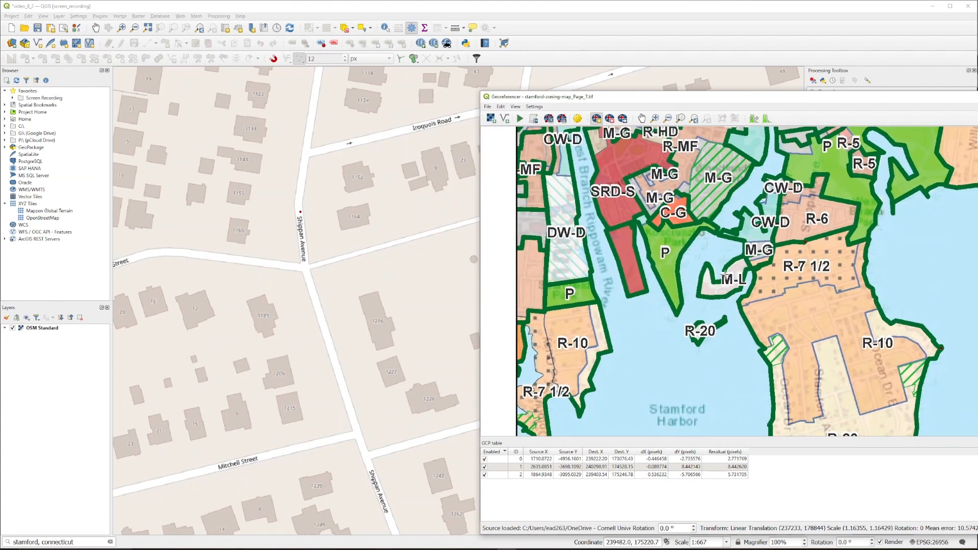
scroll(442, 306, down, 2)
drag(196, 442, 409, 258)
scroll(422, 353, down, 1)
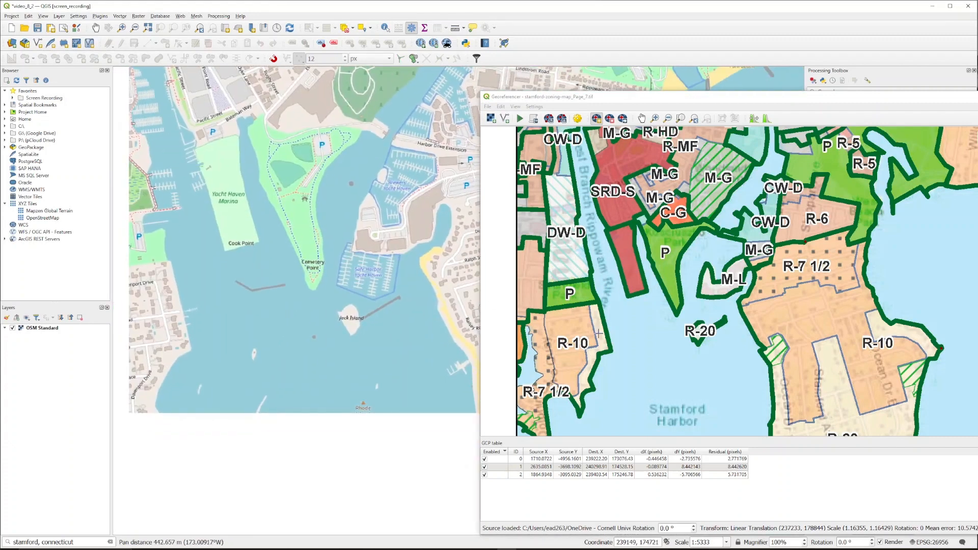
scroll(698, 340, up, 3)
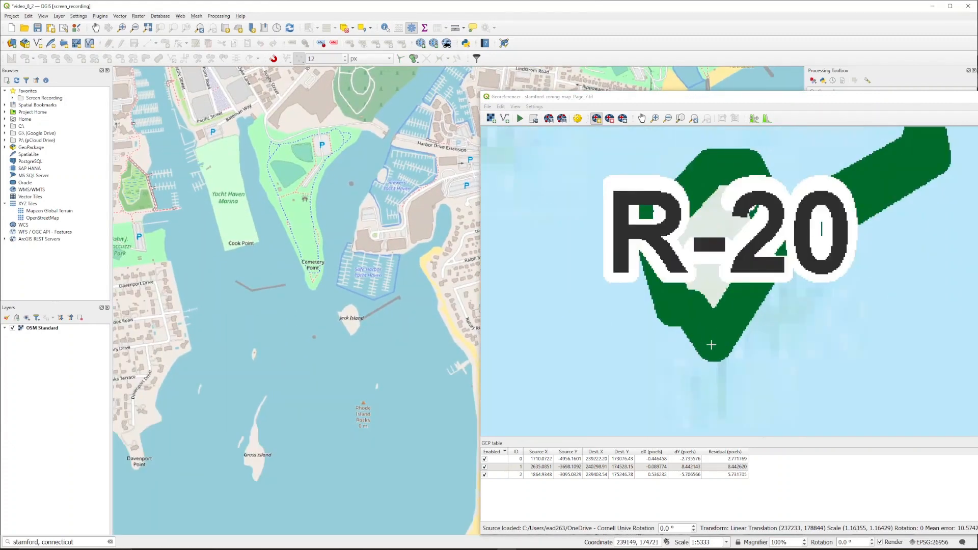
click(715, 337)
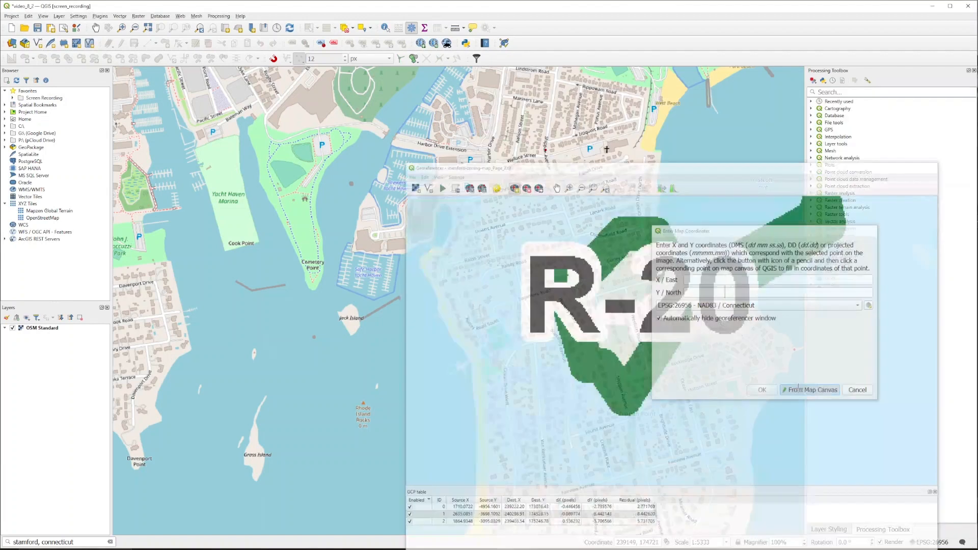
click(796, 390)
scroll(342, 323, up, 3)
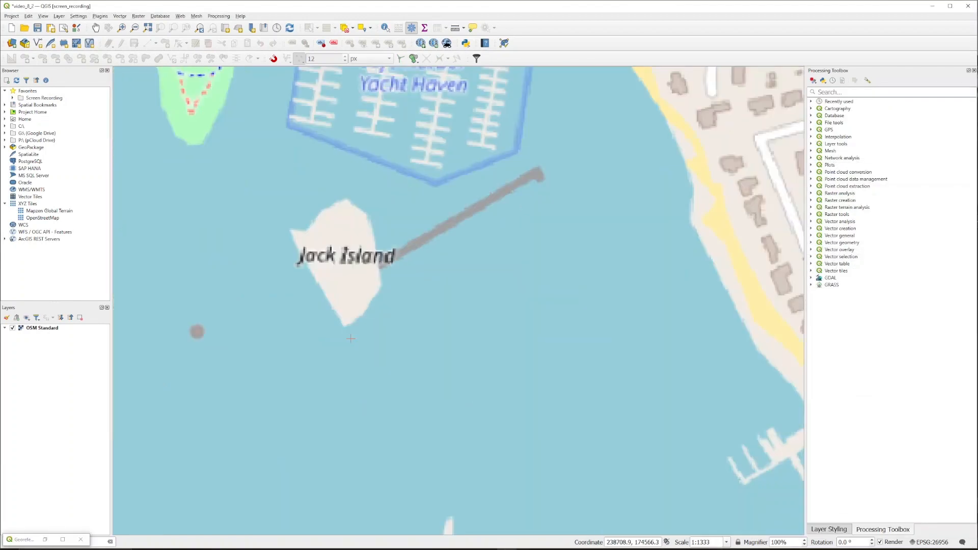
click(343, 324)
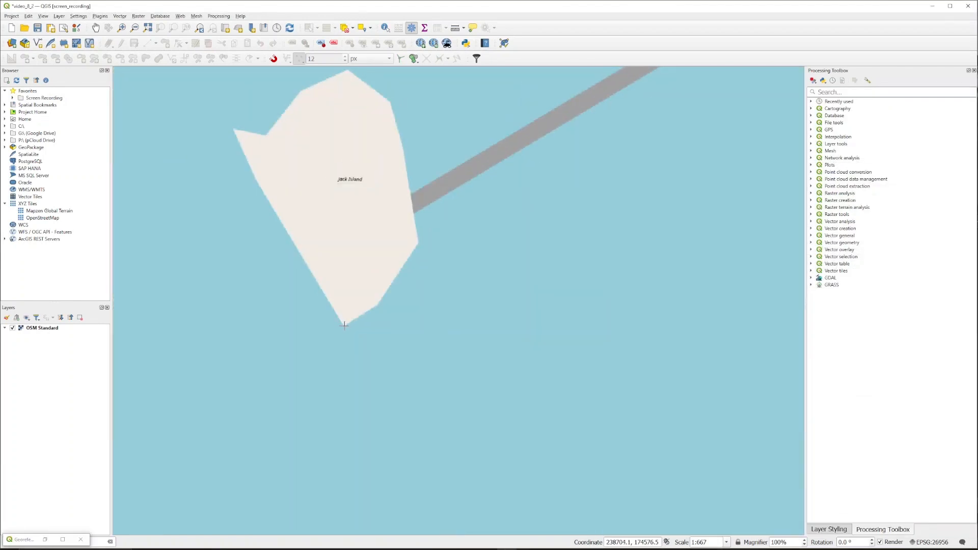
click(762, 391)
Step: Open the transformation settings and set the transformation type to Helmert with target CRS EPSG:26956 - NAD83 / Connecticut
scroll(756, 393, down, 5)
scroll(757, 393, down, 1)
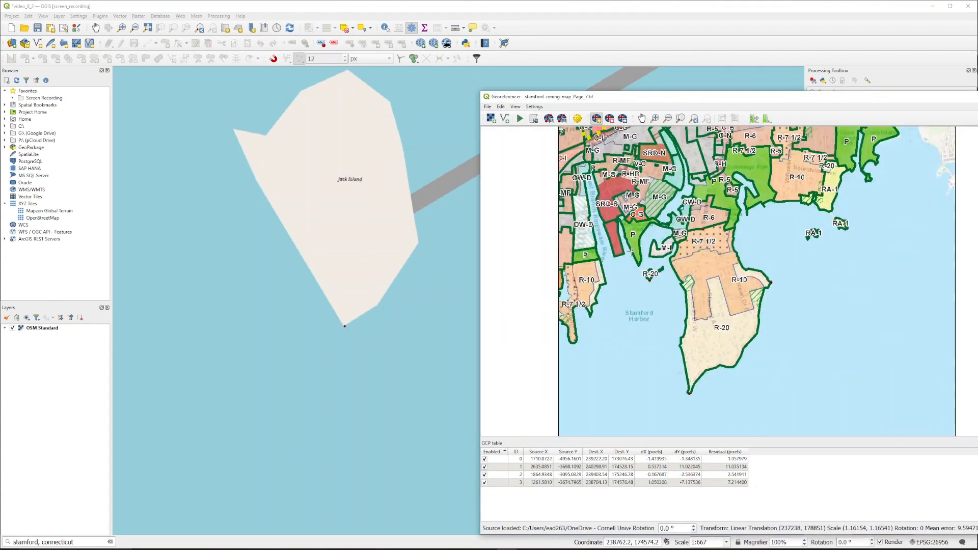
click(520, 119)
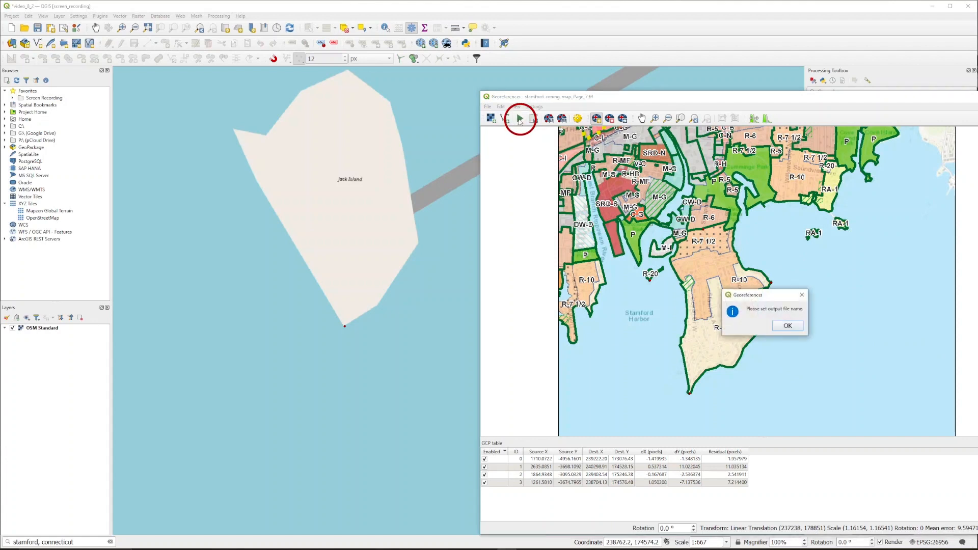
click(787, 326)
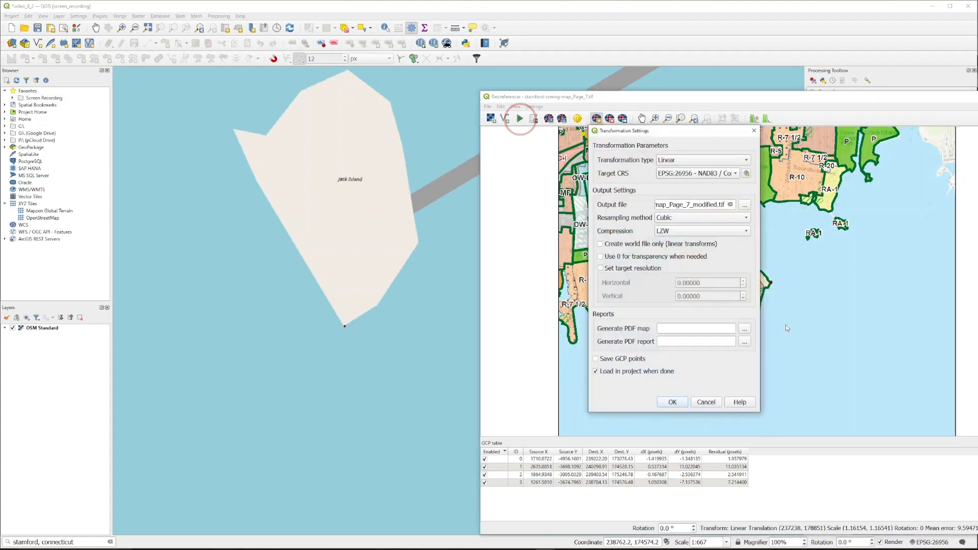
click(744, 160)
click(741, 171)
click(739, 173)
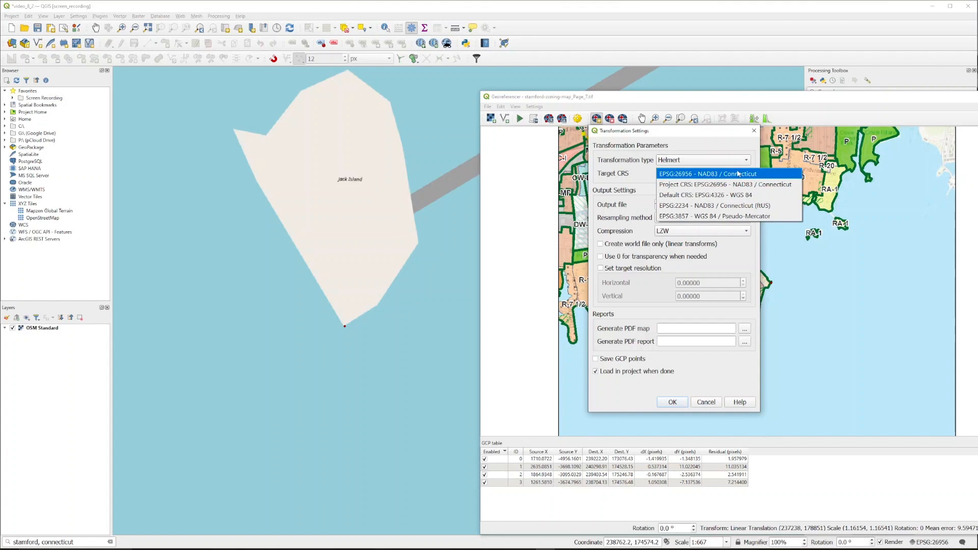
click(737, 174)
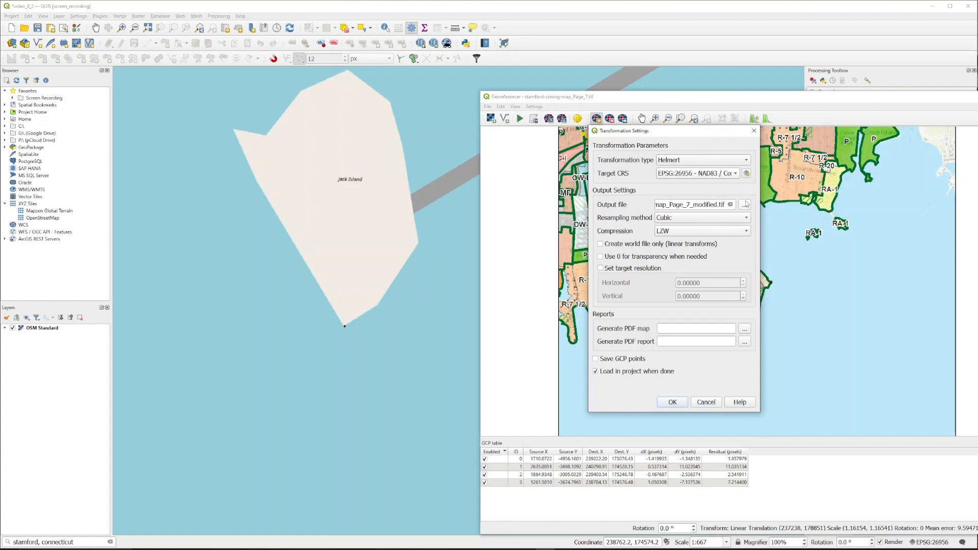
Step: Set the output file to stamford-zoning-map_Page_7_georeferenced.tif, confirm the settings and start georeferencing
click(745, 204)
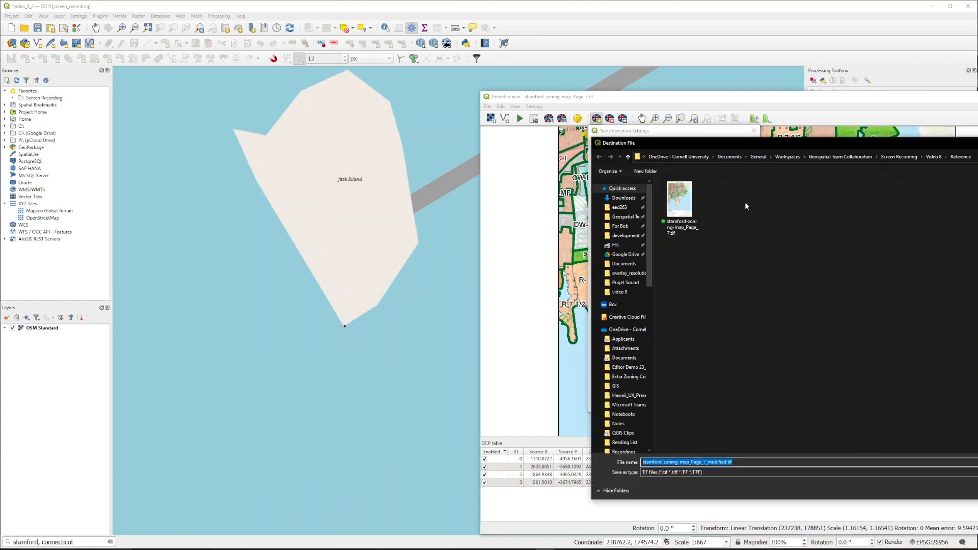
click(691, 206)
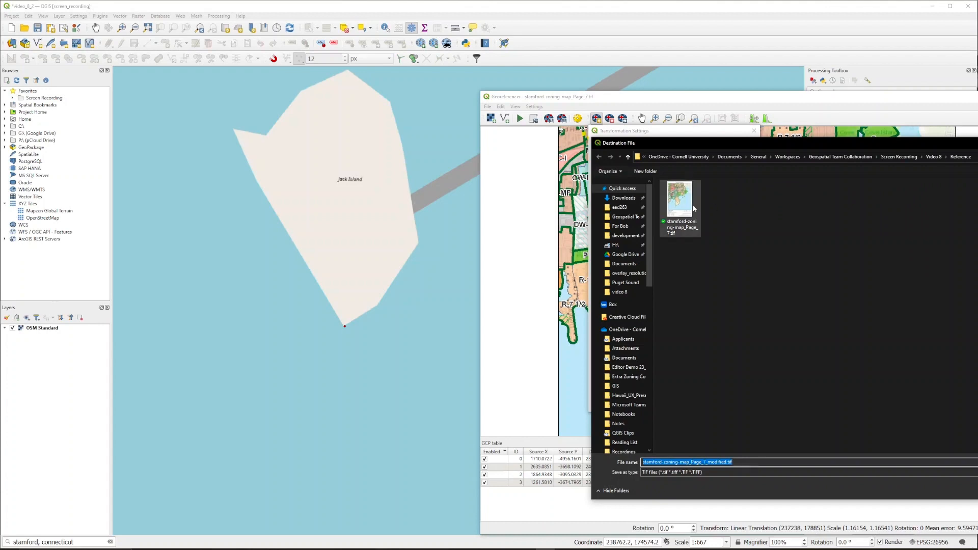
click(708, 462)
text(_georeferenced.tif)
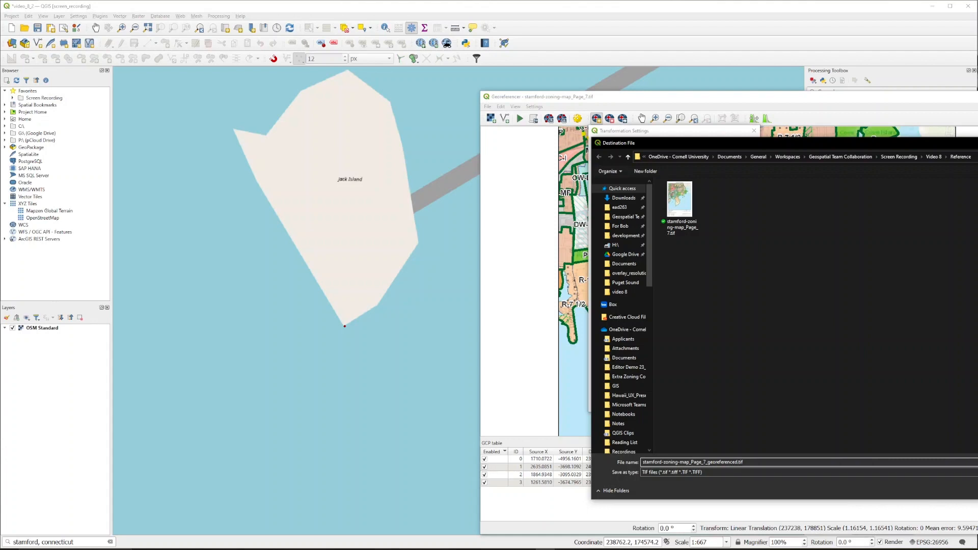
key(Return)
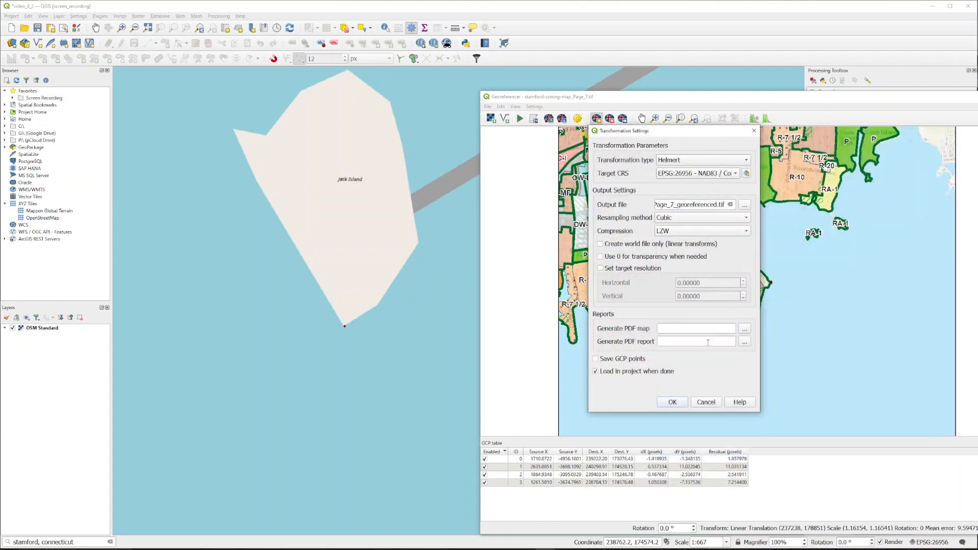
click(673, 402)
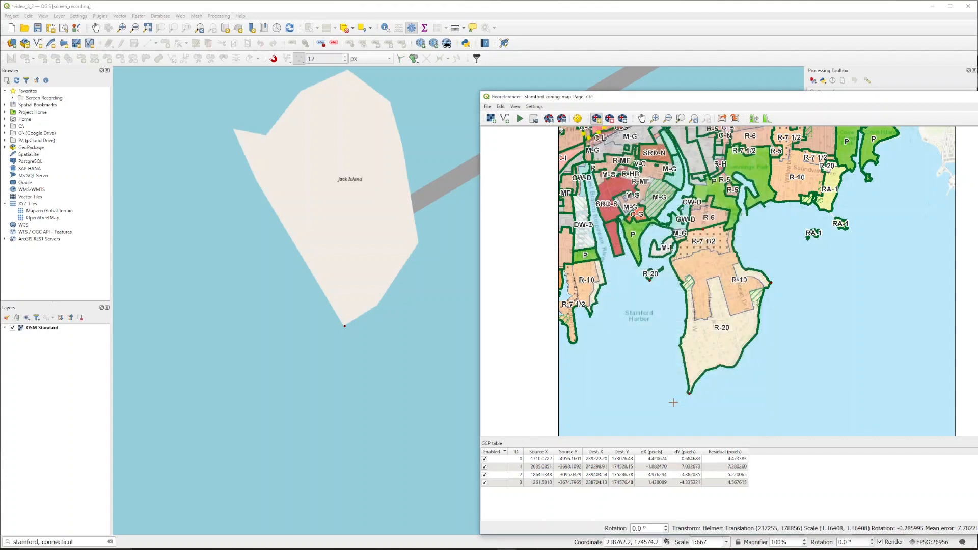
click(519, 120)
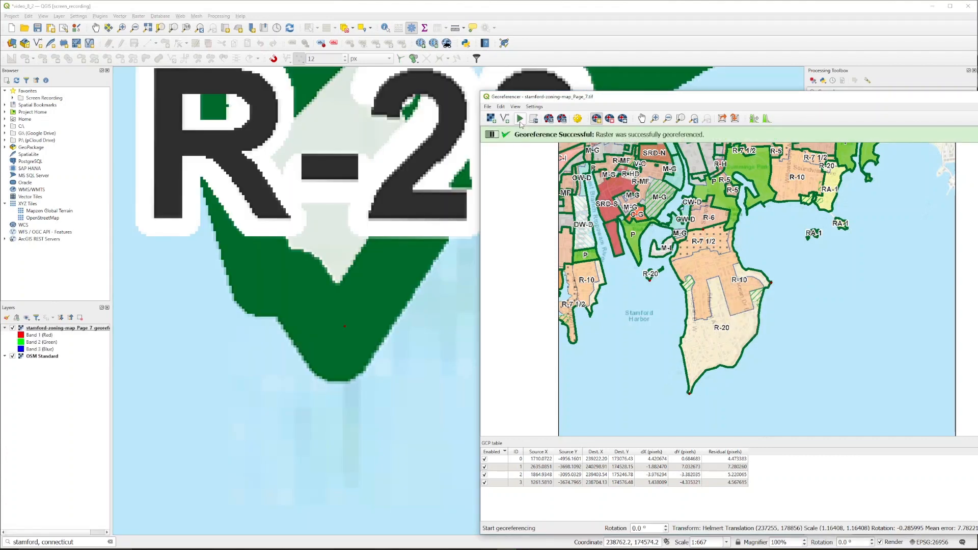
Step: Save the ground control points as stamford-zoning-map_Page_7.tif.points in the Reference folder
drag(968, 97, 847, 94)
click(920, 94)
click(610, 323)
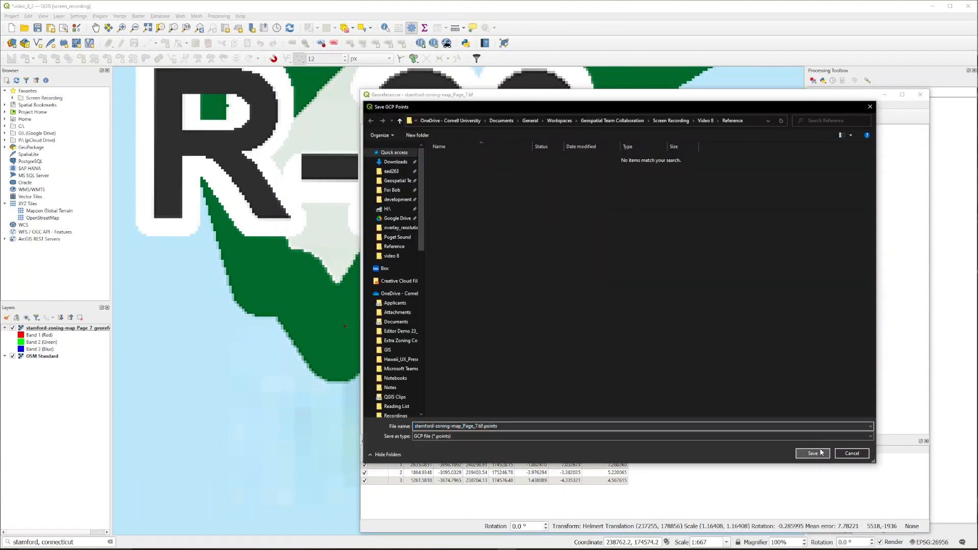
click(821, 452)
Step: Lower the georeferenced layer's global opacity to about 20% and raise it again to check its alignment with the basemap
scroll(606, 247, down, 3)
drag(637, 270, 452, 274)
scroll(495, 185, down, 1)
click(823, 530)
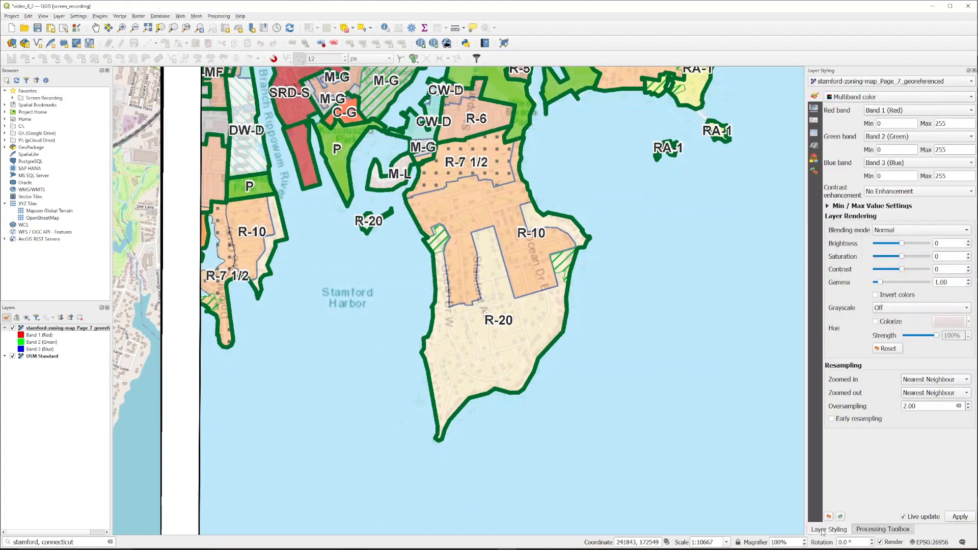
click(814, 108)
drag(910, 113, 848, 112)
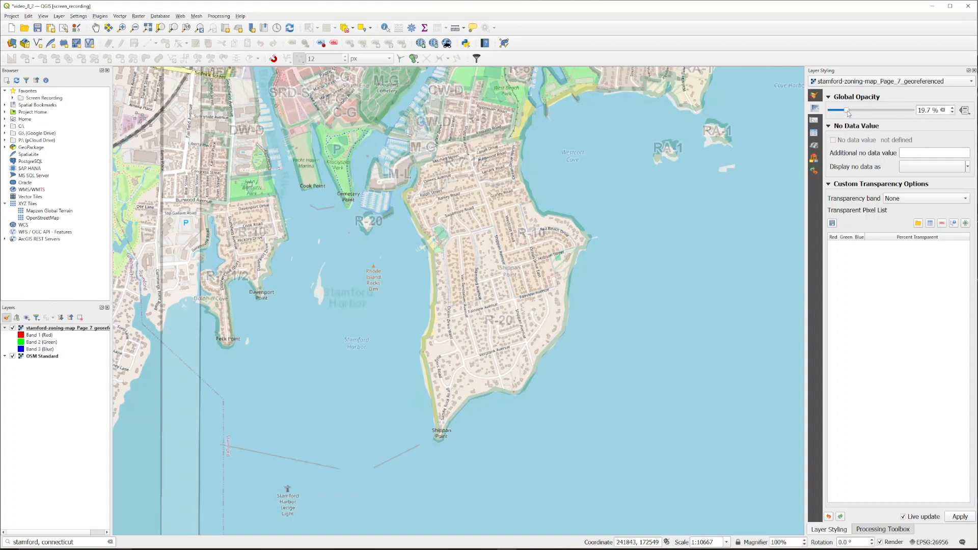
drag(848, 111, 907, 117)
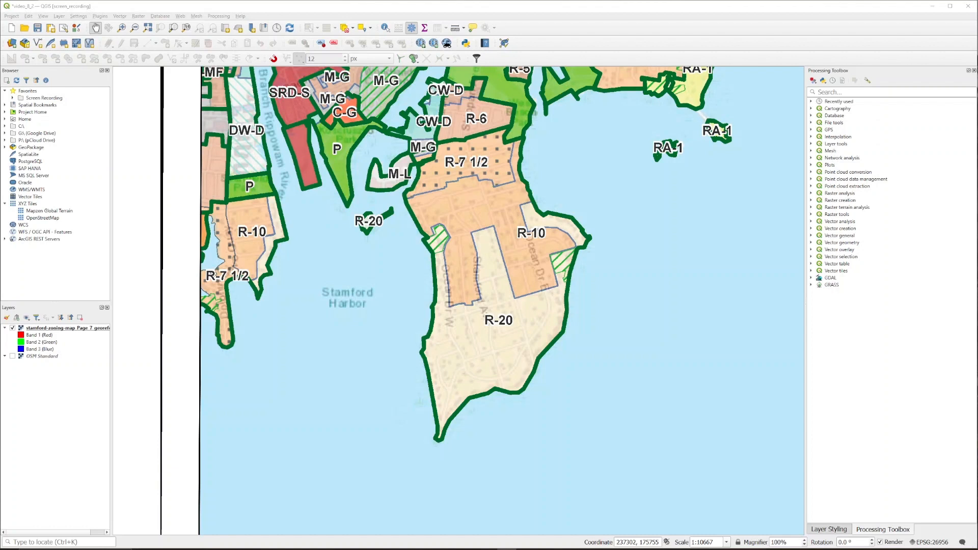
Step: Start a new GeoPackage layer and set its database file to zoning_districts.gpkg in the Process folder
click(59, 16)
mouse_move(88, 37)
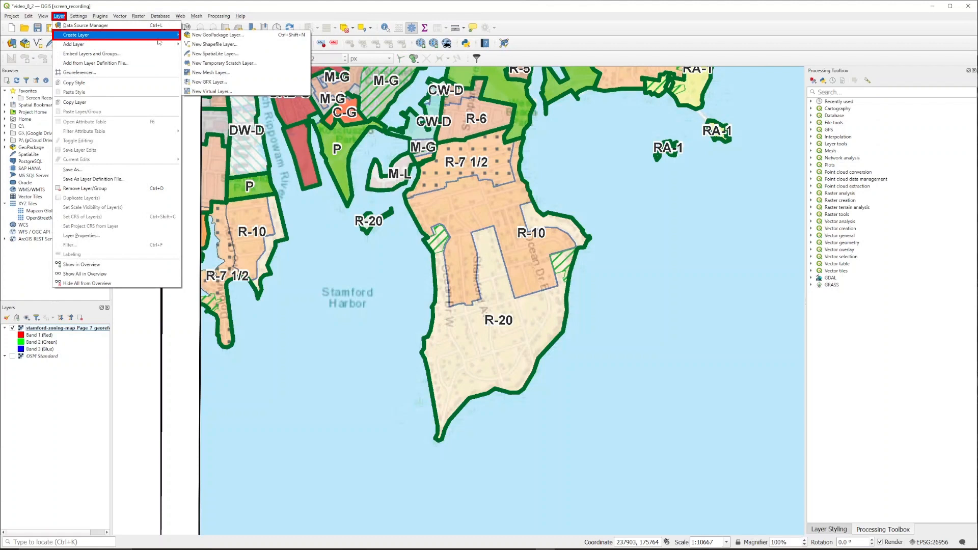
click(194, 36)
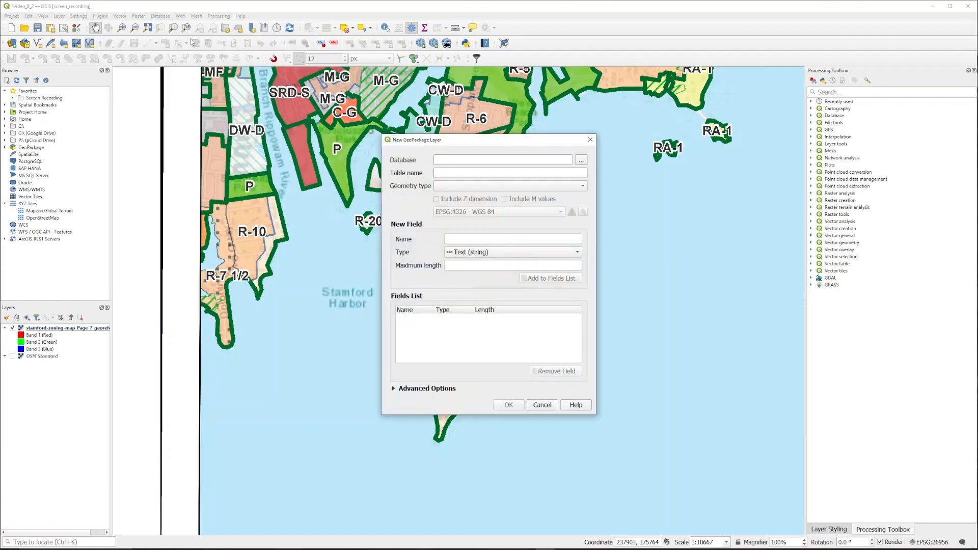
click(581, 160)
text(zoning_districts)
click(818, 499)
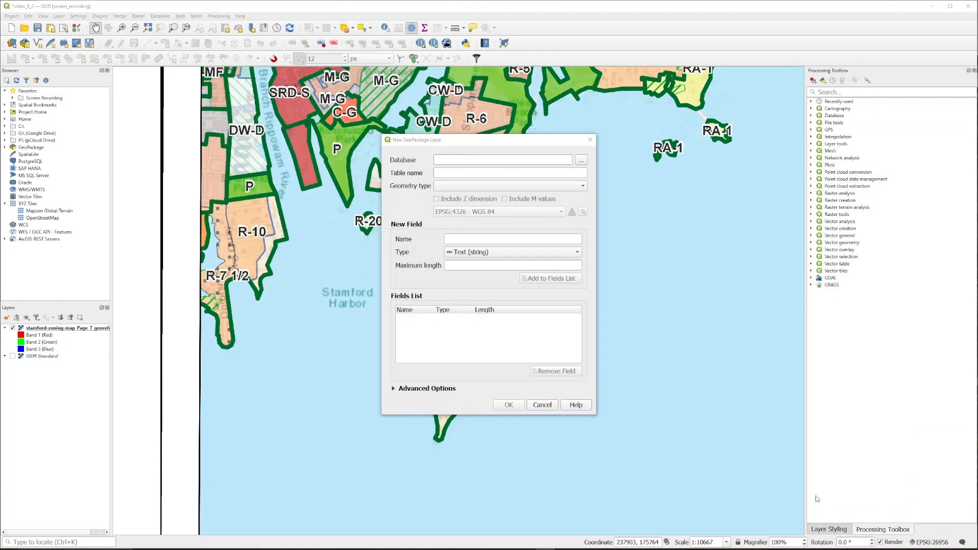
Step: Set the geometry type to MultiPolygon and add a County text field to the fields list
click(502, 186)
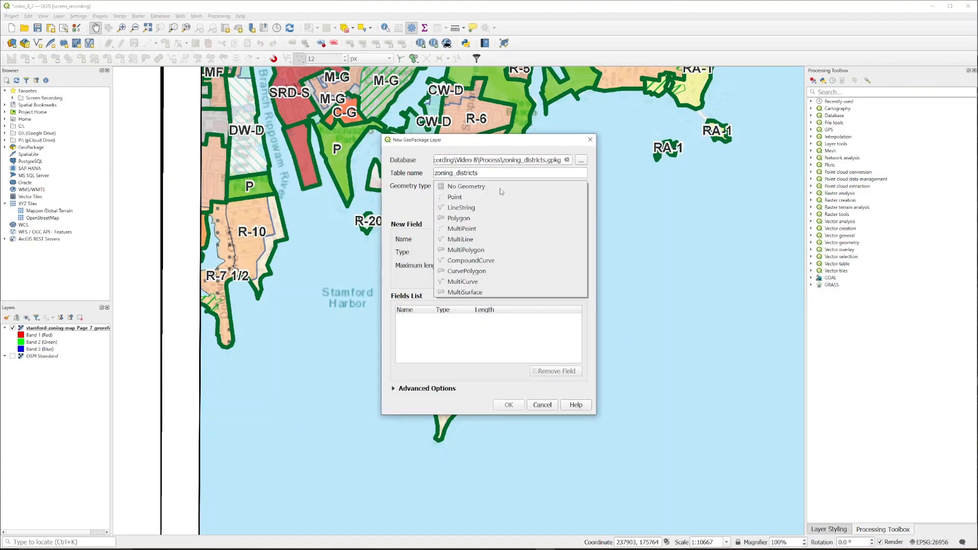
click(497, 250)
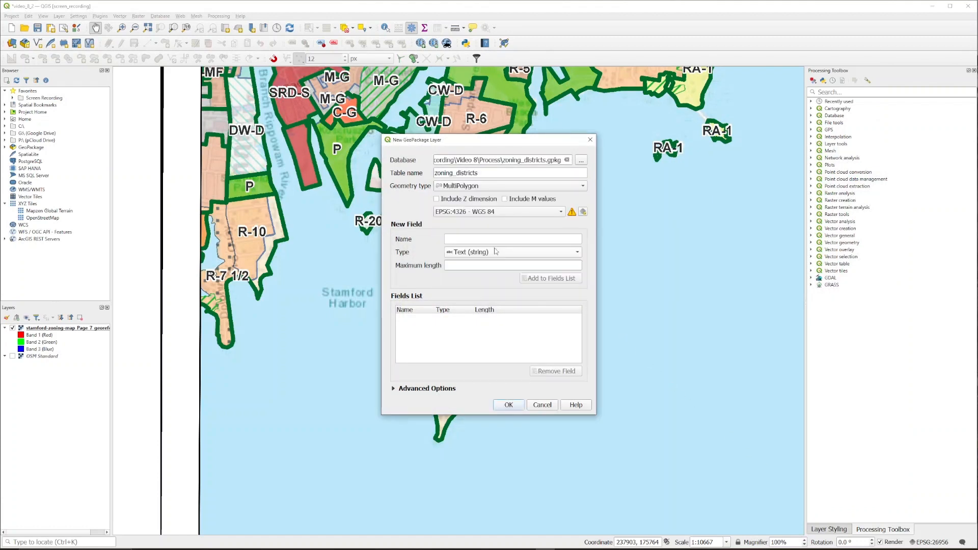
click(489, 239)
text(County)
click(525, 277)
Step: Add Jurisdiction and Abbreviated District Name text fields, then create the zoning_districts layer
click(501, 240)
text(Jurisdiction)
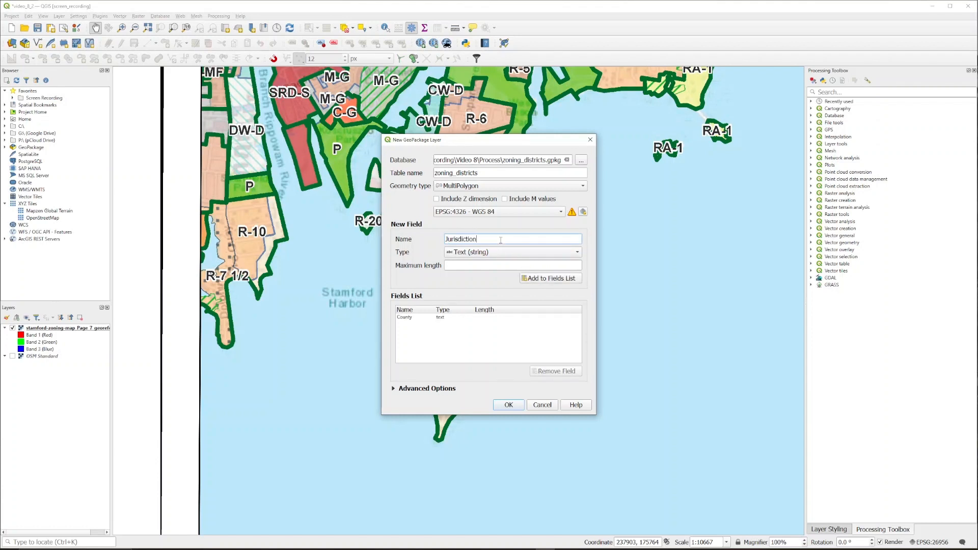
click(531, 279)
click(517, 238)
text(Ab)
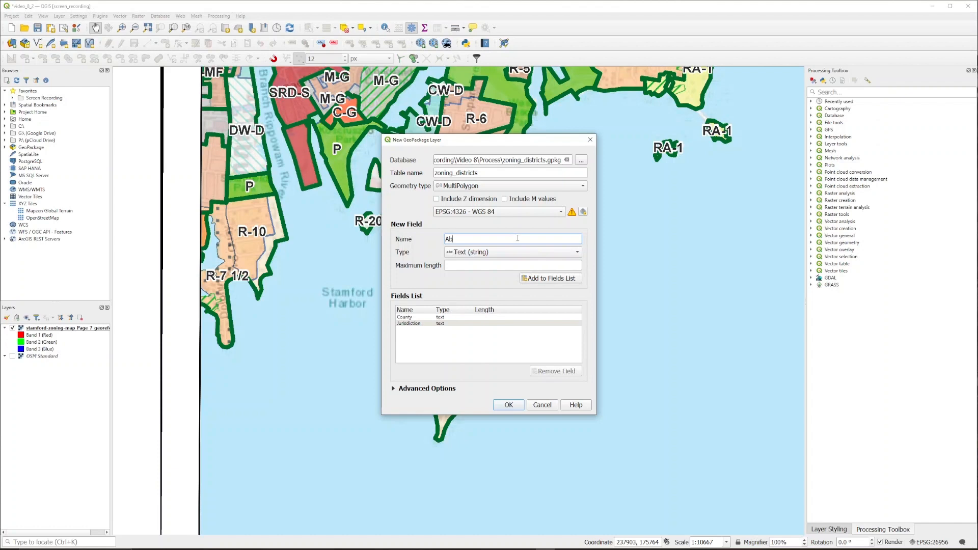
text(breviated District Name)
click(533, 279)
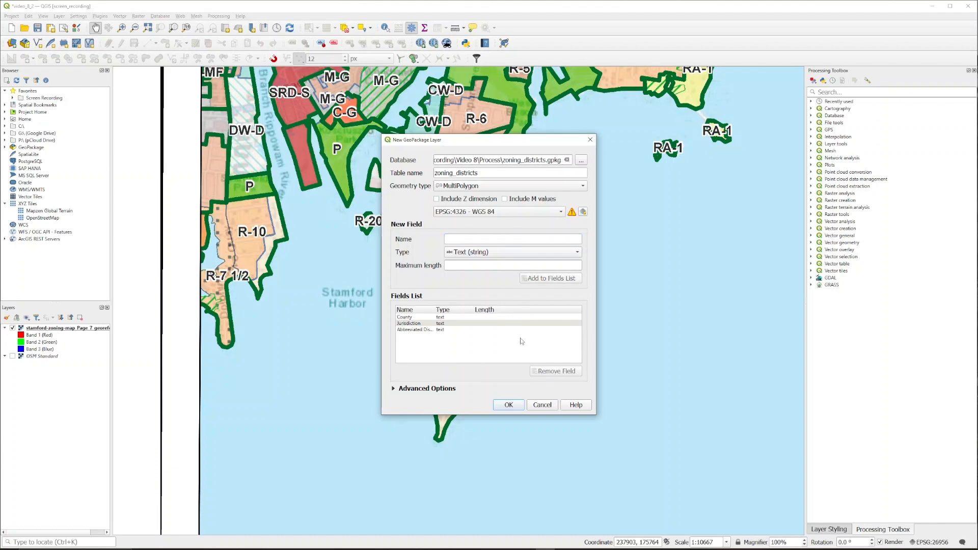
click(509, 404)
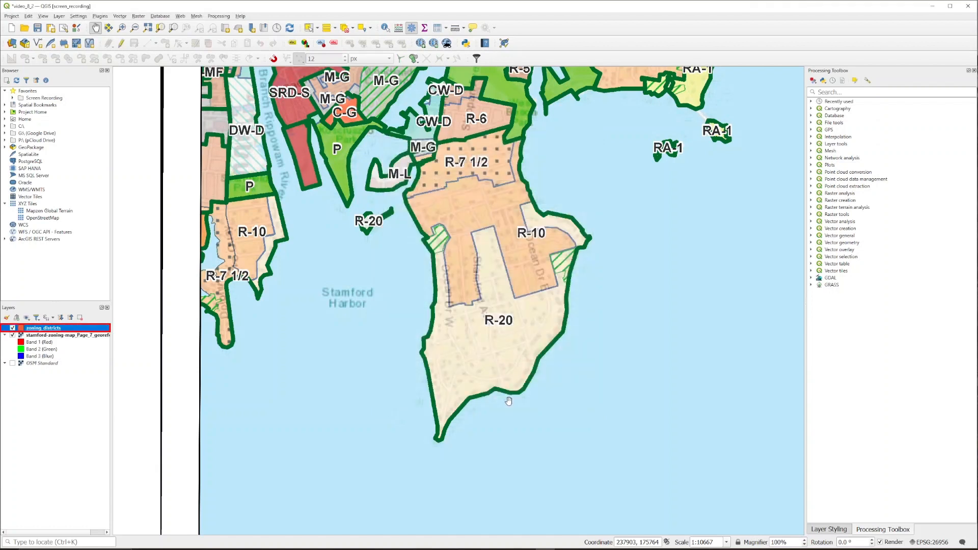
Step: Turn on editing for zoning_districts and digitize a polygon tracing the R-7 1/2 district boundary on the scanned map
click(121, 43)
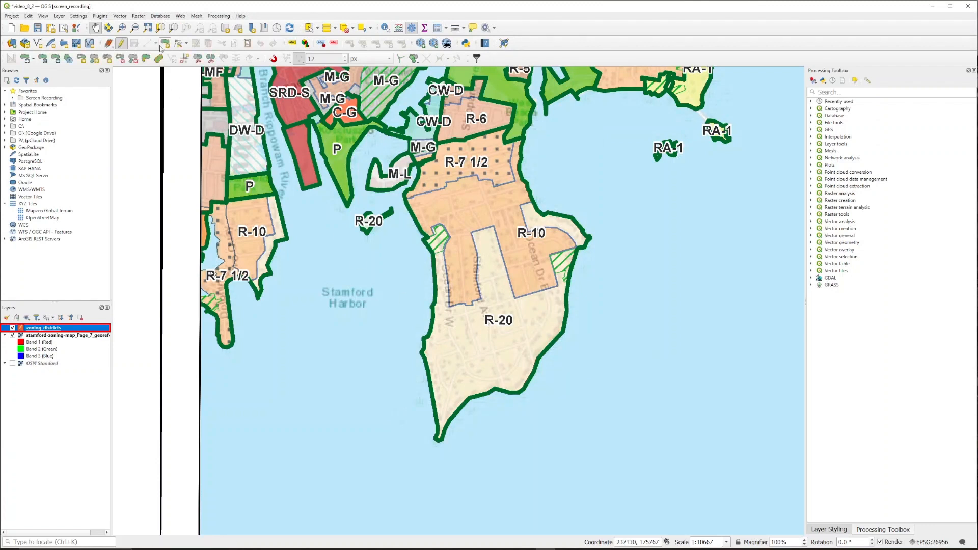
click(163, 45)
scroll(432, 138, up, 2)
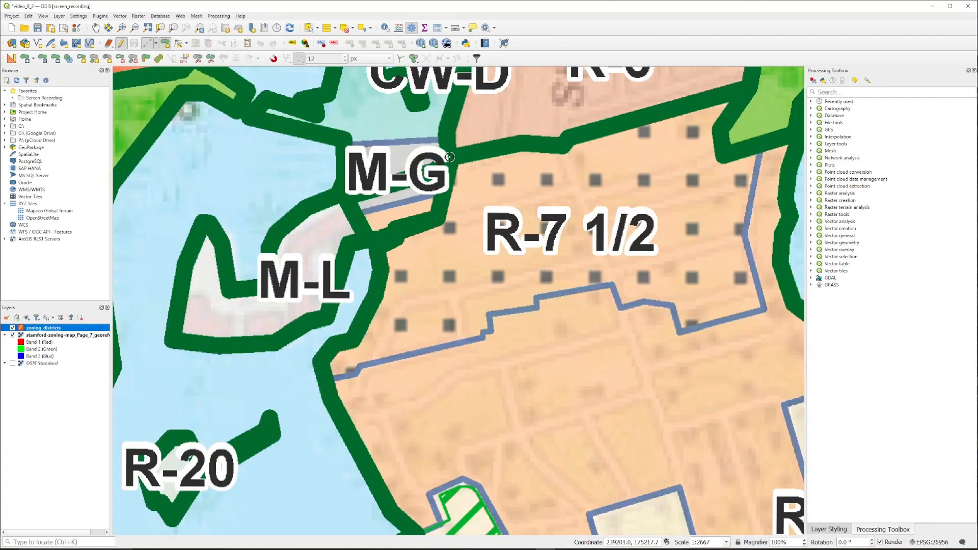
click(435, 218)
click(401, 229)
click(378, 250)
click(381, 270)
click(376, 292)
click(355, 336)
click(331, 348)
click(325, 360)
click(324, 378)
click(357, 376)
click(360, 366)
click(482, 338)
click(483, 332)
click(488, 312)
click(537, 305)
click(539, 298)
click(611, 285)
click(620, 307)
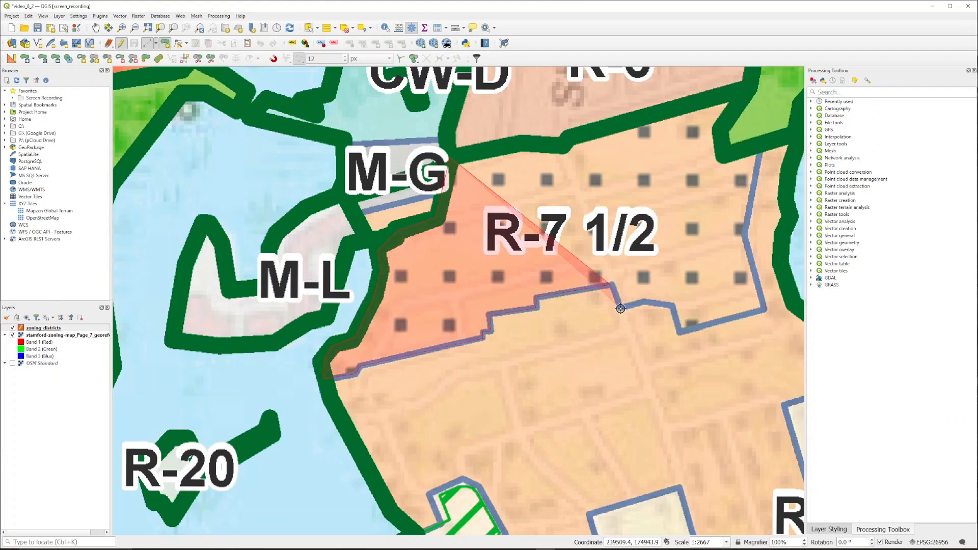
click(643, 302)
click(674, 307)
click(681, 333)
click(765, 310)
click(745, 235)
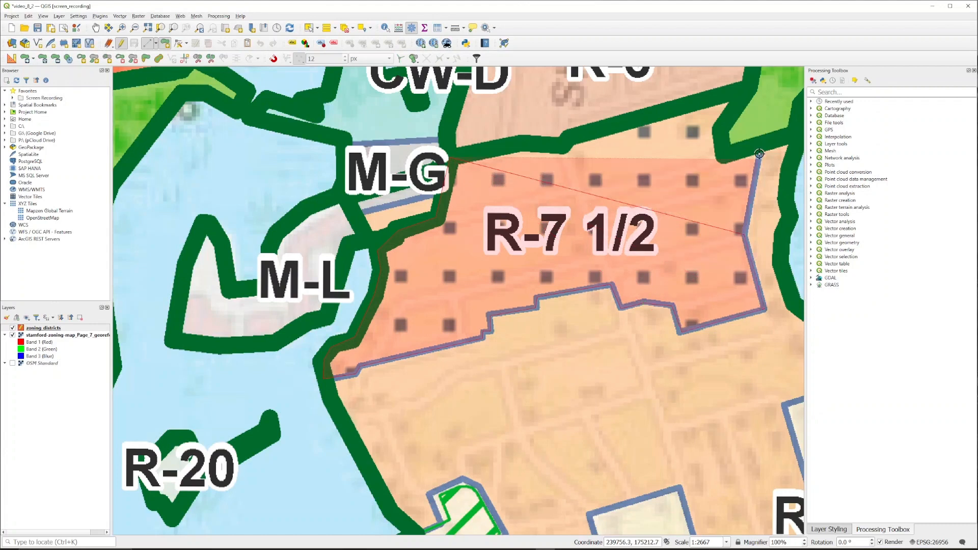
click(762, 145)
click(723, 155)
click(722, 133)
click(750, 89)
click(572, 134)
click(564, 146)
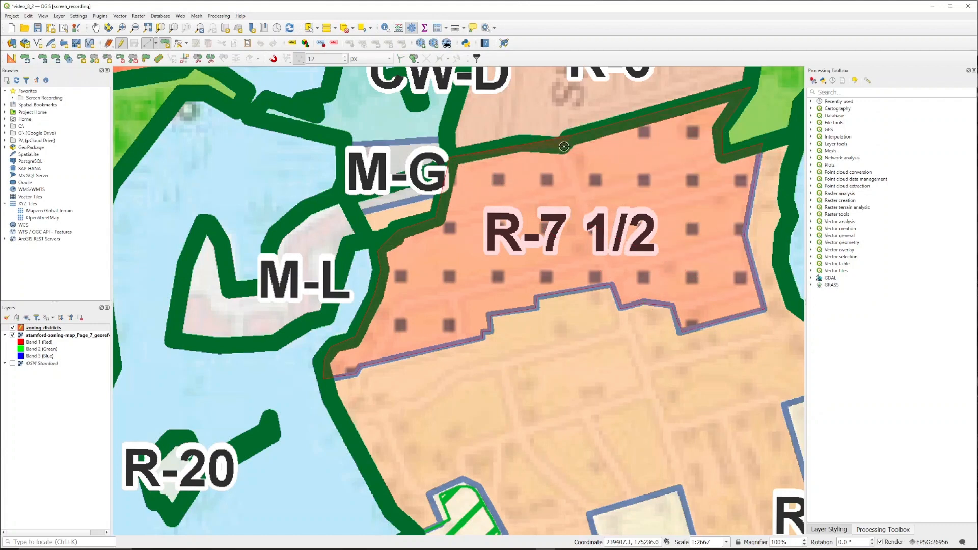
right_click(523, 142)
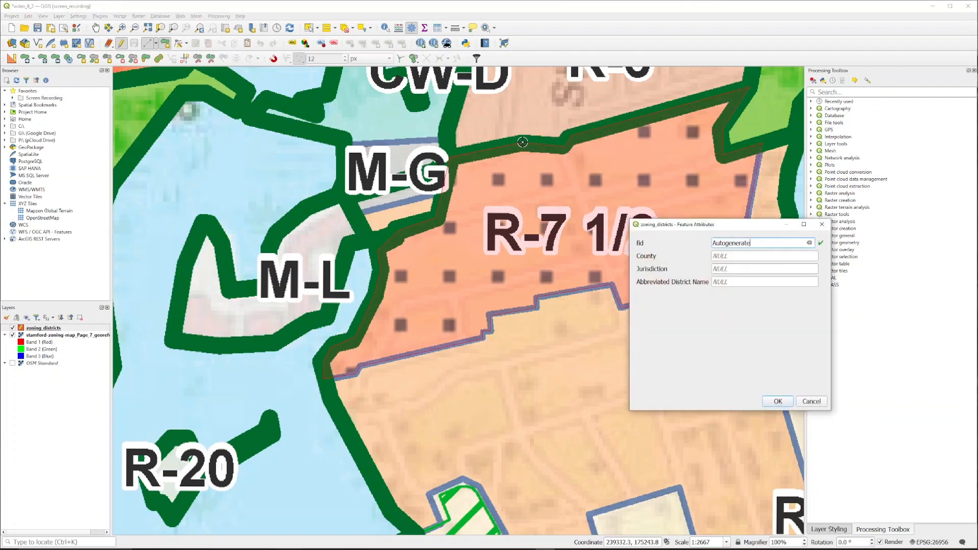
Step: Set the new feature's Jurisdiction to Stamford and Abbreviated District Name to R-7 1/2, then stop editing and save
click(721, 255)
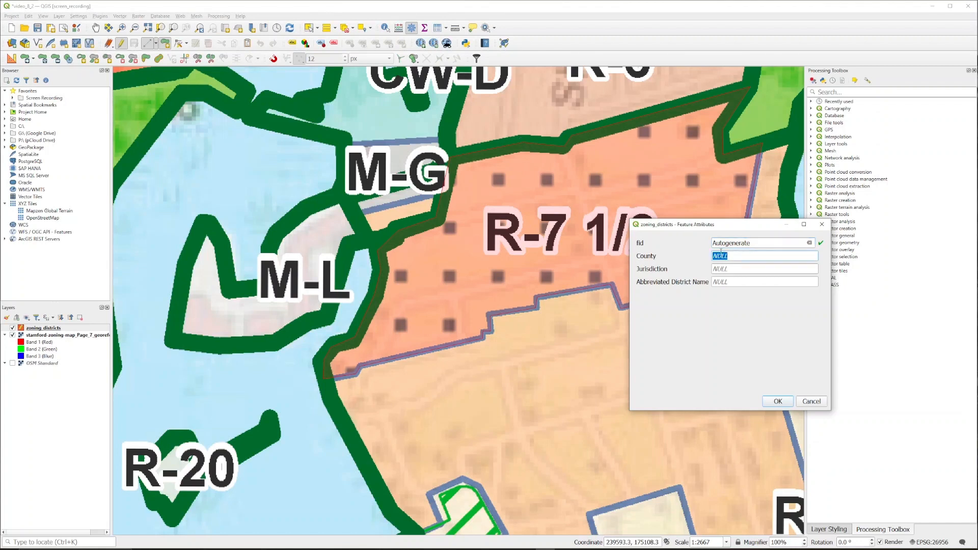
click(735, 269)
key(BackSpace)
text(Stamford)
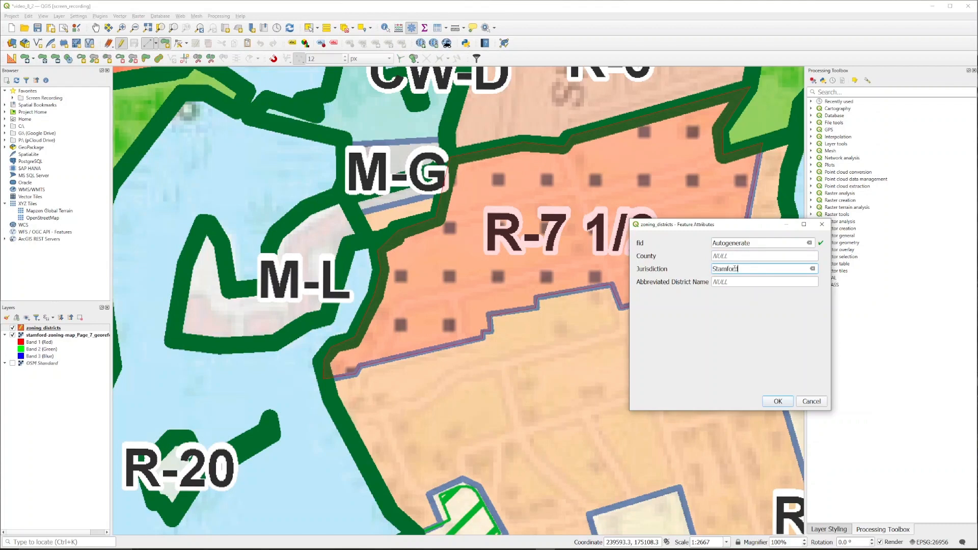
click(726, 283)
text(R-7 1/2)
drag(738, 228, 723, 281)
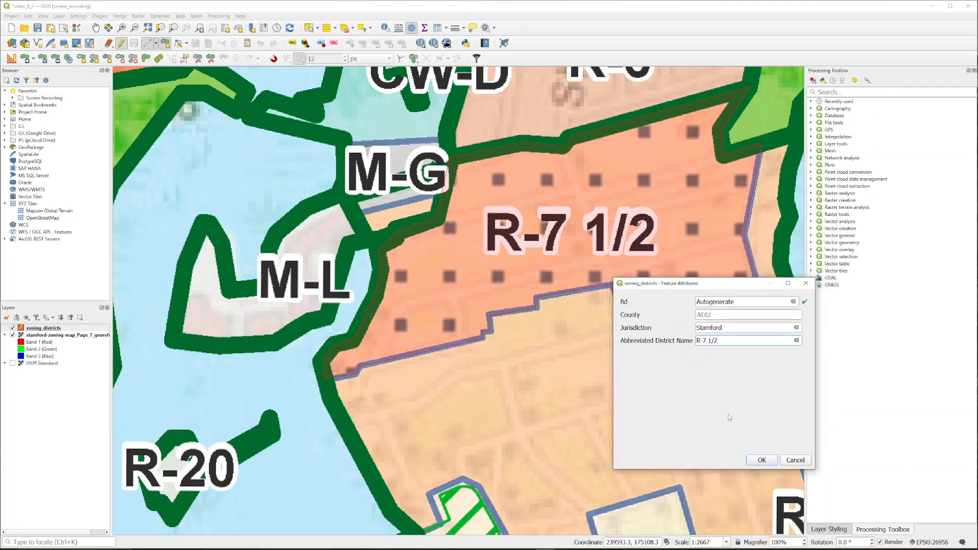
click(752, 455)
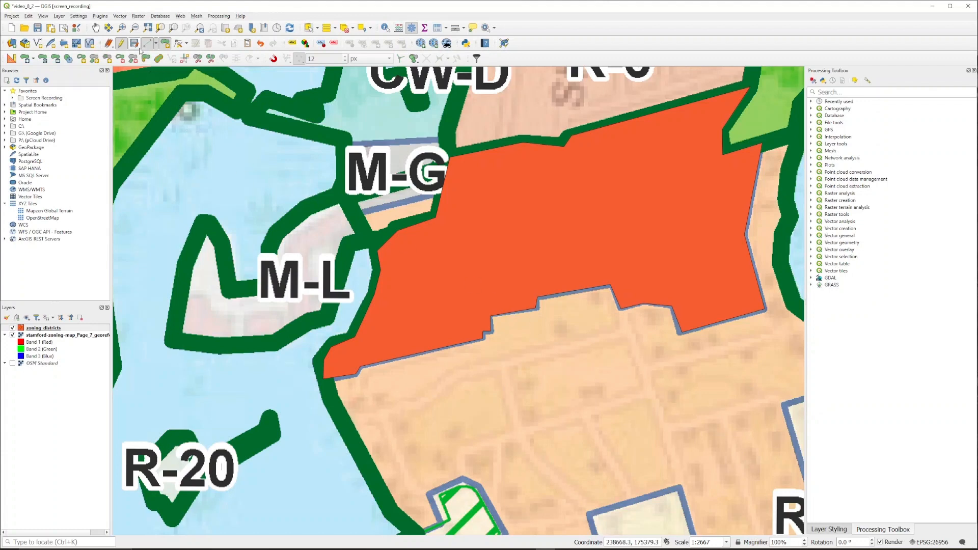
click(122, 44)
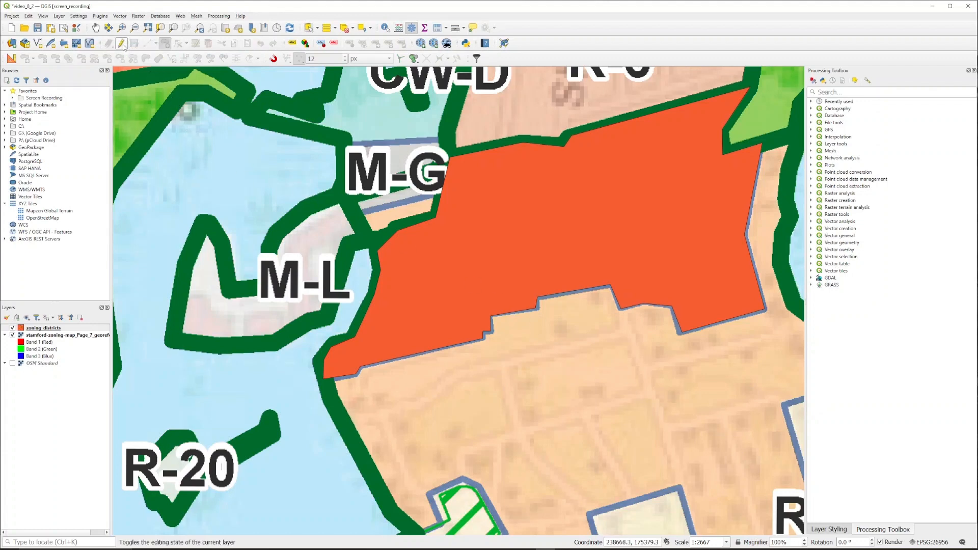